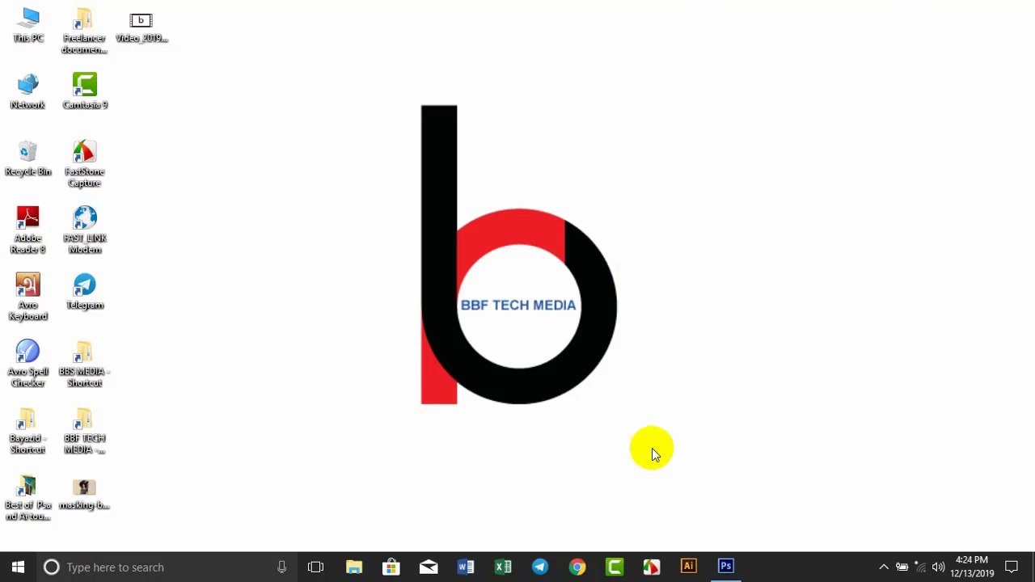
Step: Restore the Photoshop window showing masking-before.jpg from the taskbar
left_click(725, 566)
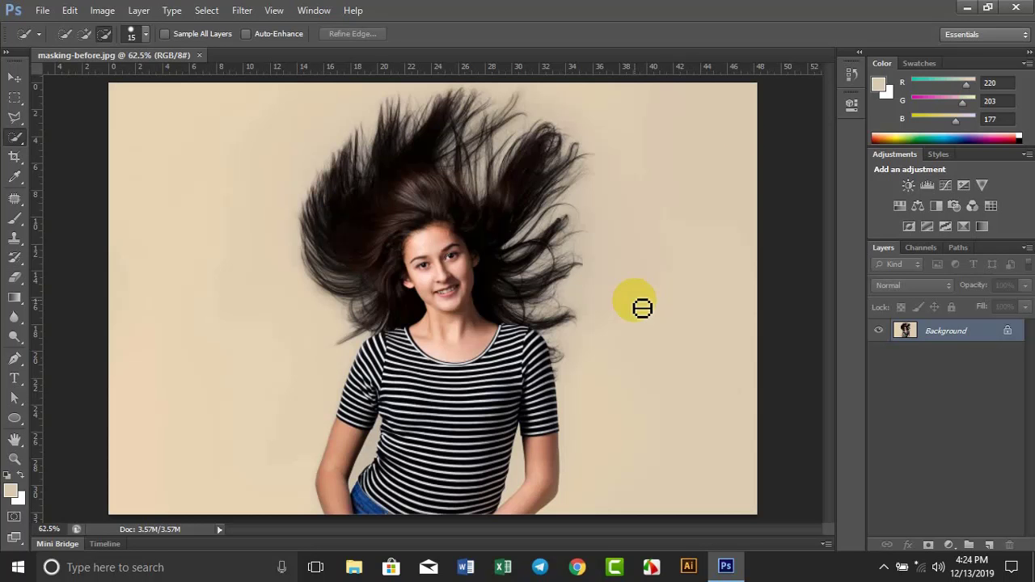
Step: Convert the Background layer into an editable Layer 0 and duplicate it with Ctrl+J
left_click(934, 343)
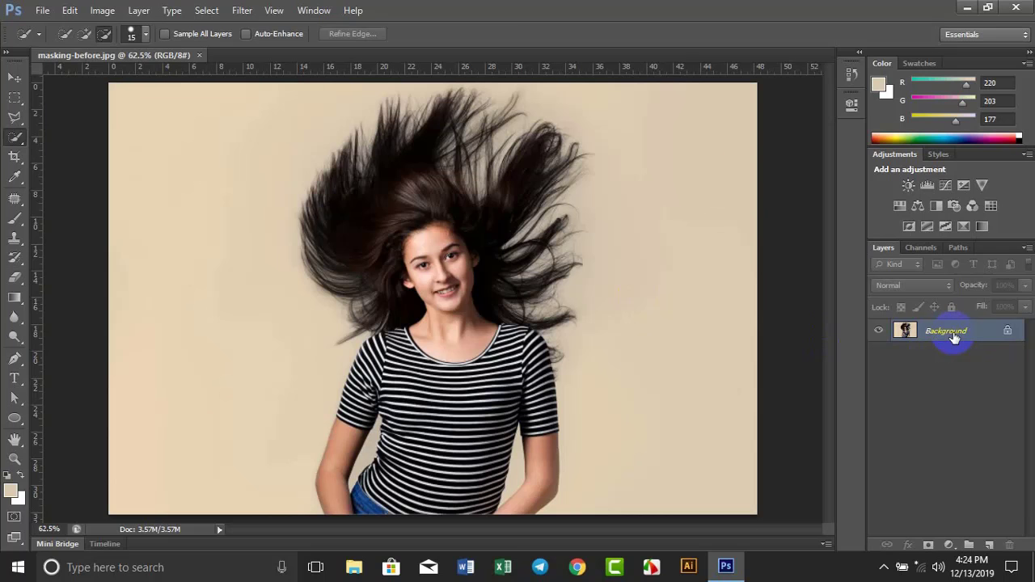
double_click(954, 338)
left_click(521, 181)
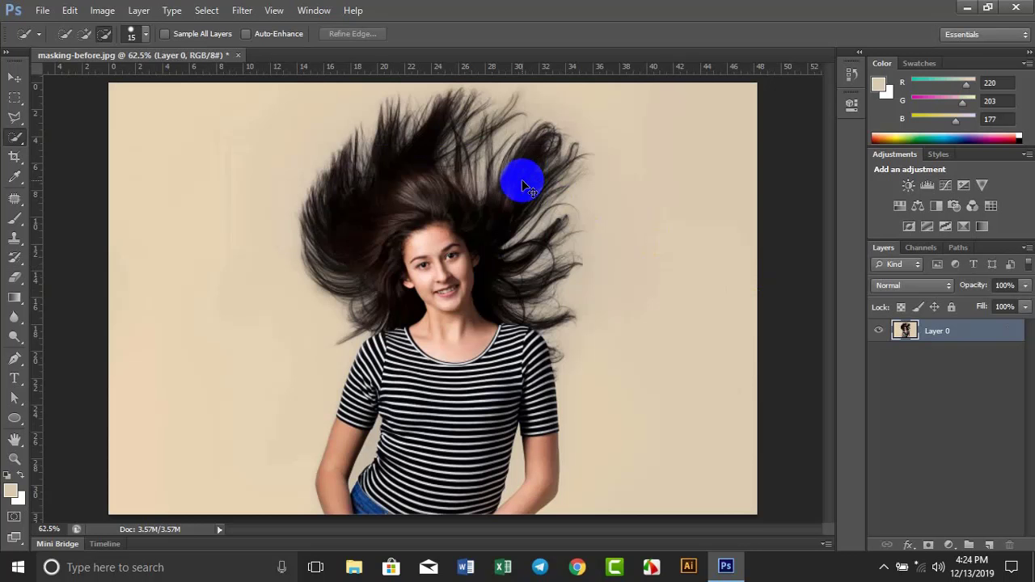
key("ctrl+j")
key("ctrl+j")
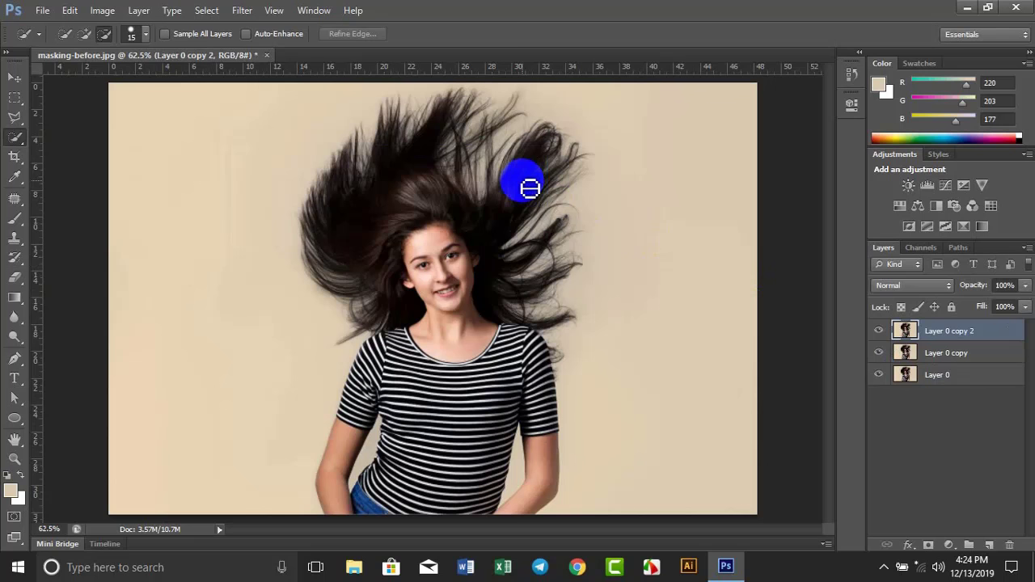
Step: Select the top layer, Layer 0 copy 2, and switch to the Move tool
left_click(970, 378)
left_click(969, 354)
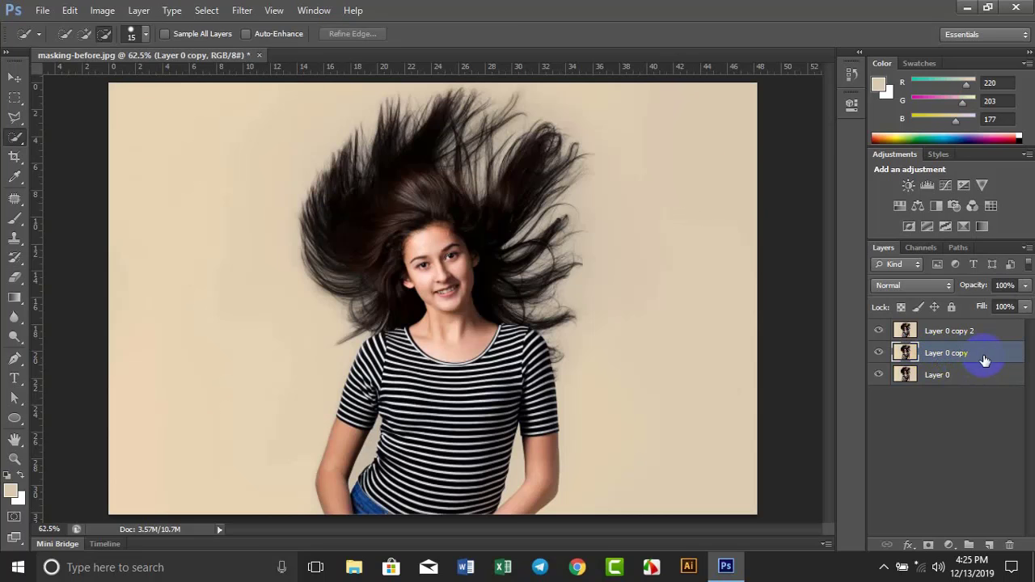
left_click(954, 336)
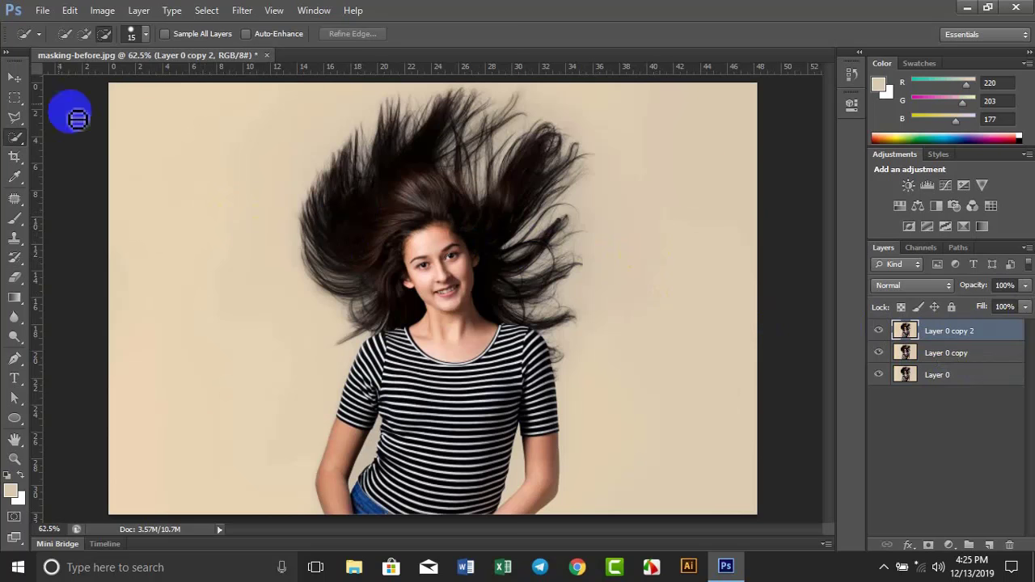
left_click(15, 77)
left_click(426, 194)
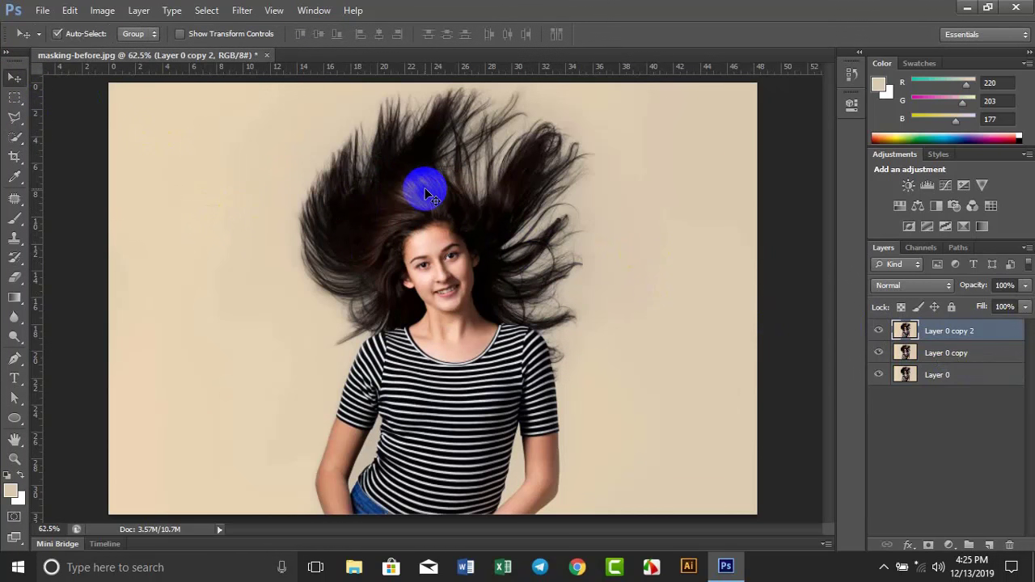
Step: Switch to the Quick Selection tool and set its brush size to 117 px
left_click(16, 138)
right_click(18, 141)
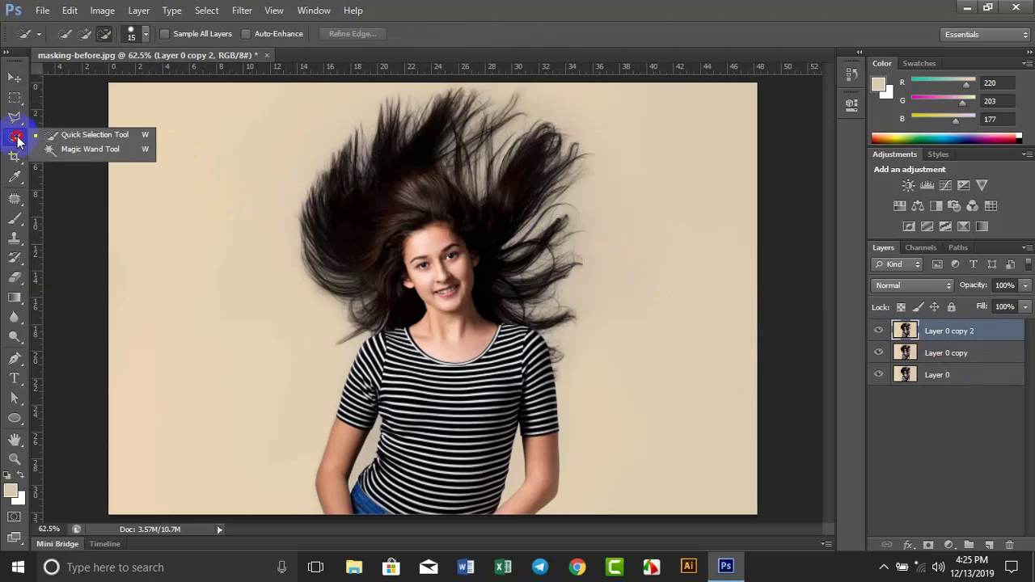
left_click(130, 137)
left_click_drag(363, 208, 401, 227)
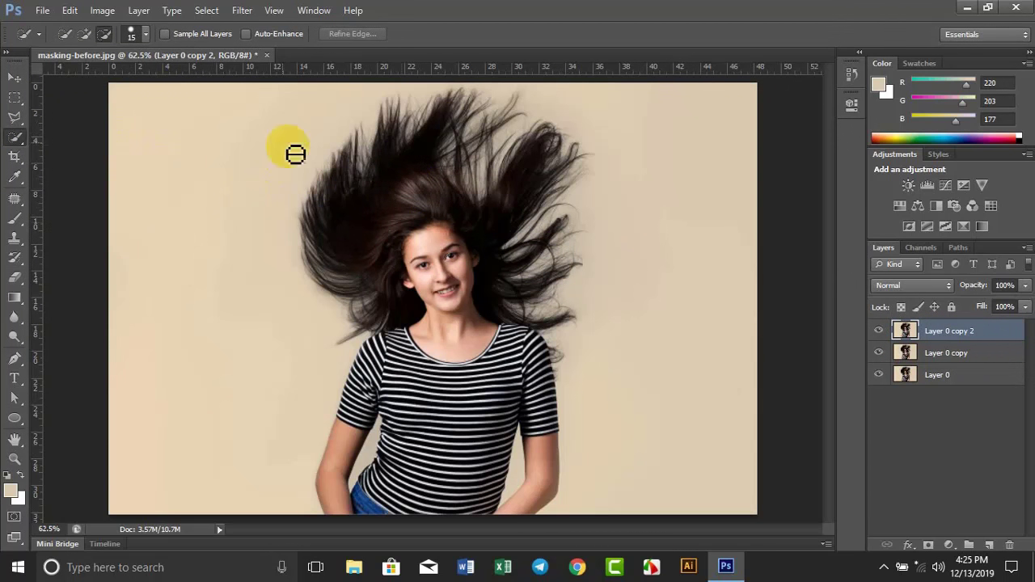
left_click(105, 33)
left_click(132, 34)
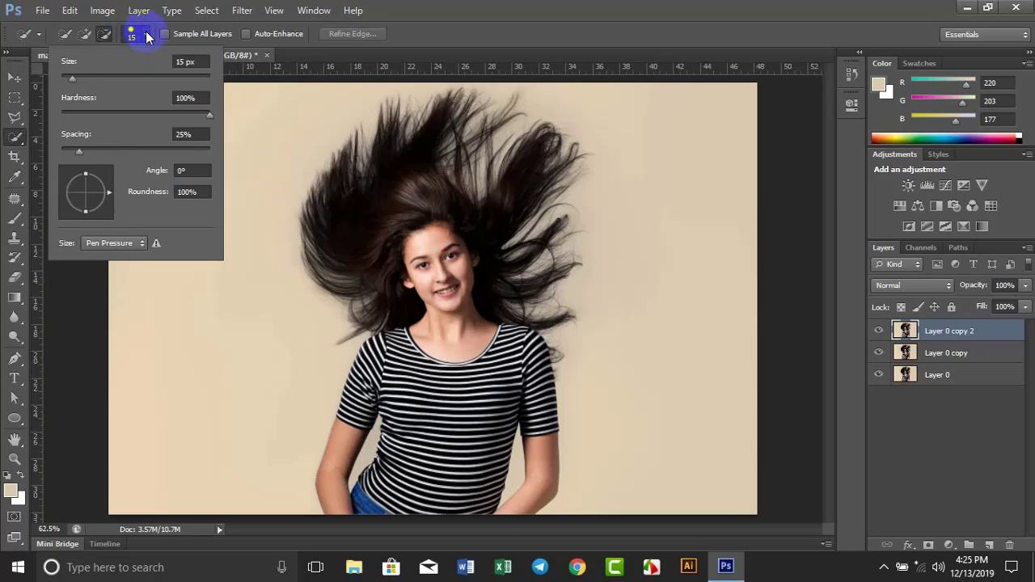
left_click_drag(74, 79, 141, 81)
left_click(146, 82)
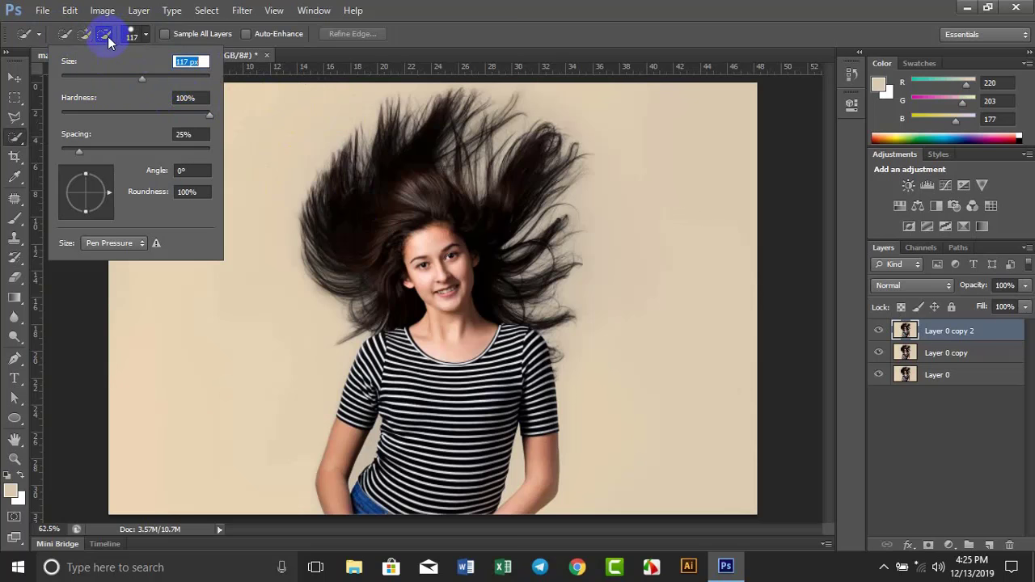
left_click(142, 34)
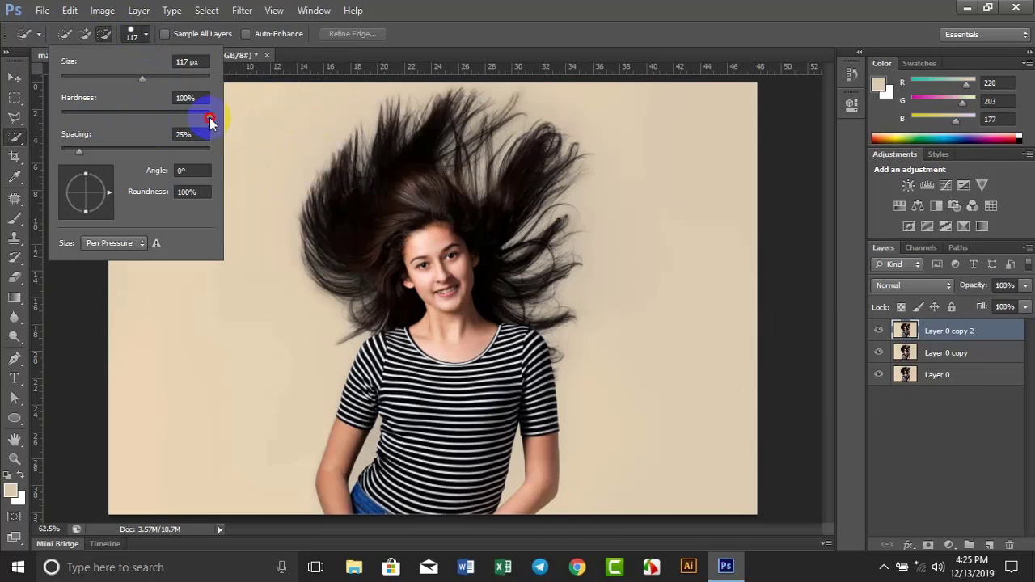
Step: Put Quick Selection in Add mode, shrink the brush to 70, and frame the face
left_click(346, 57)
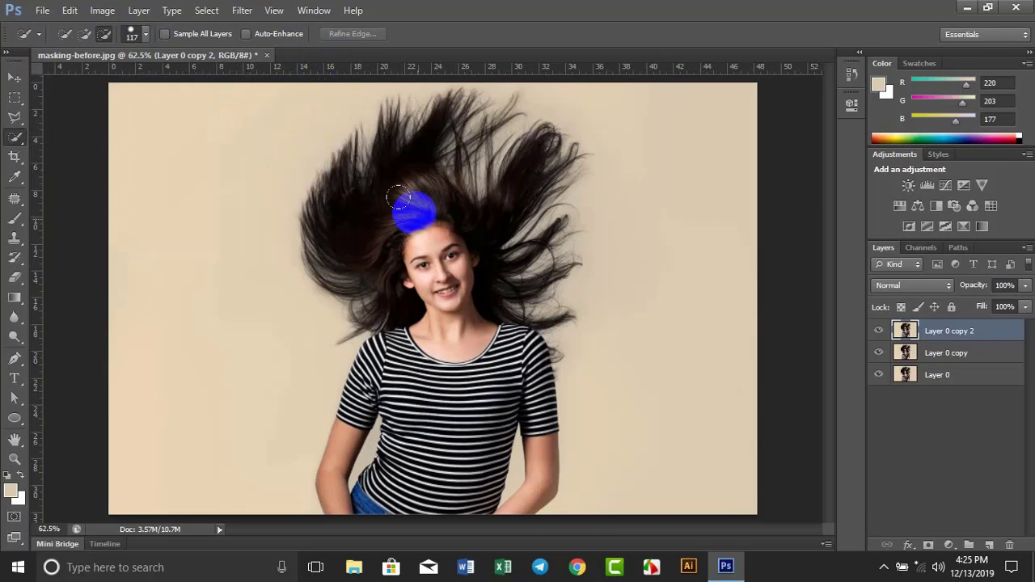
left_click(84, 33)
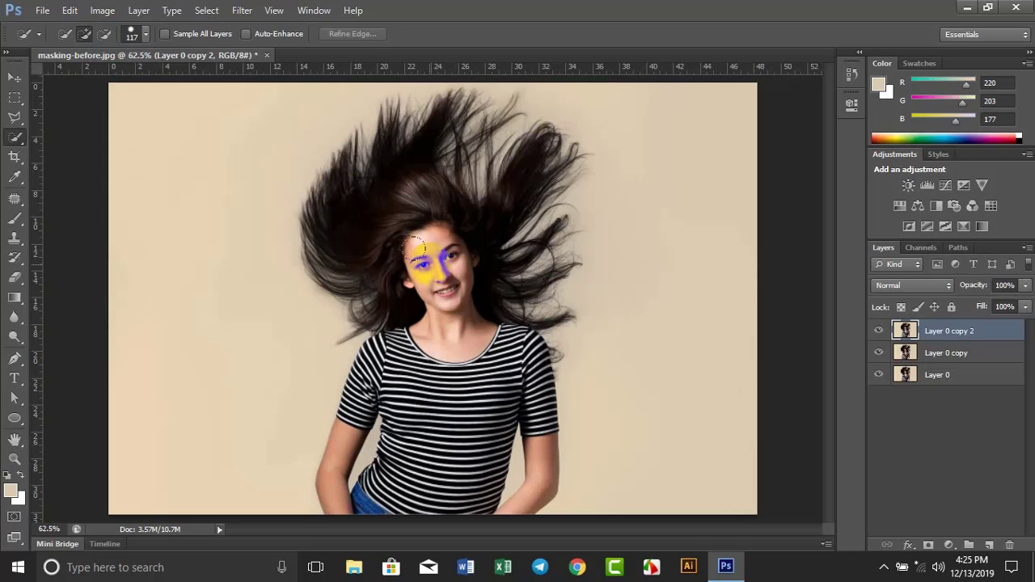
key("bracketright")
key("bracketright")
key("bracketleft")
key("bracketleft")
key("ctrl+plus")
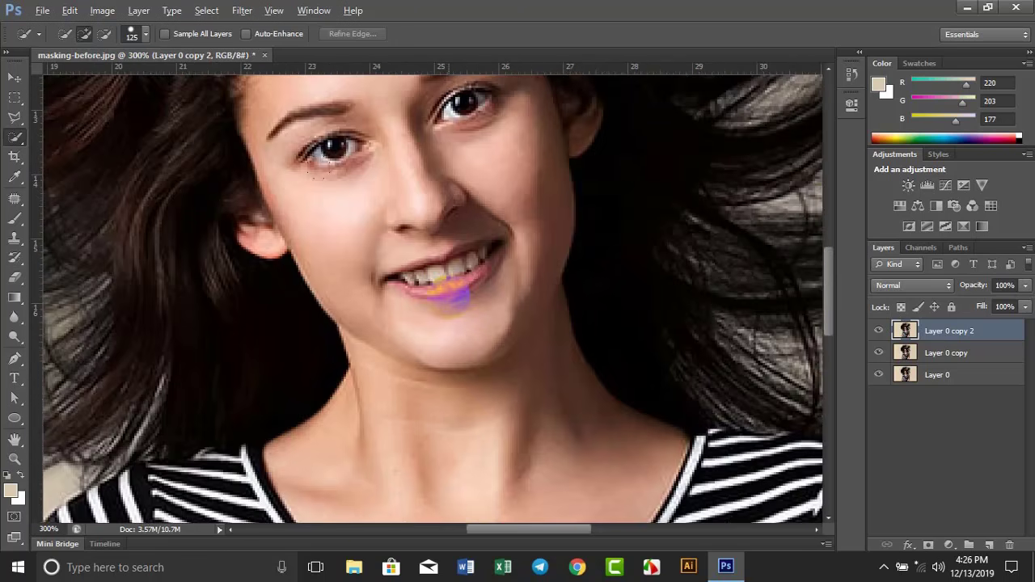
key("ctrl+plus")
key("ctrl+plus")
key("ctrl+plus")
key("ctrl+minus")
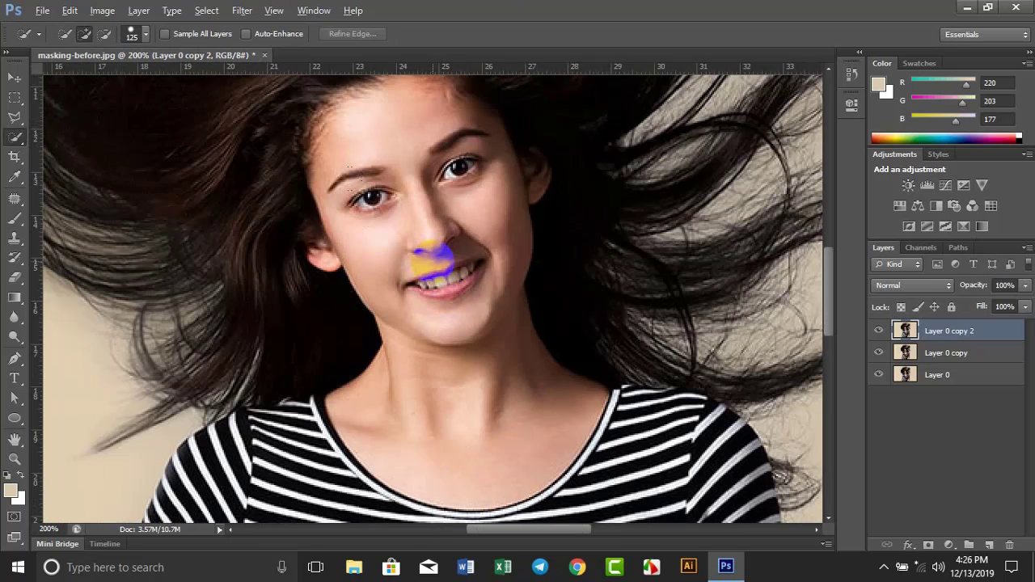
key("ctrl+minus")
scroll(427, 256, "up", 2)
scroll(416, 267, "up", 3)
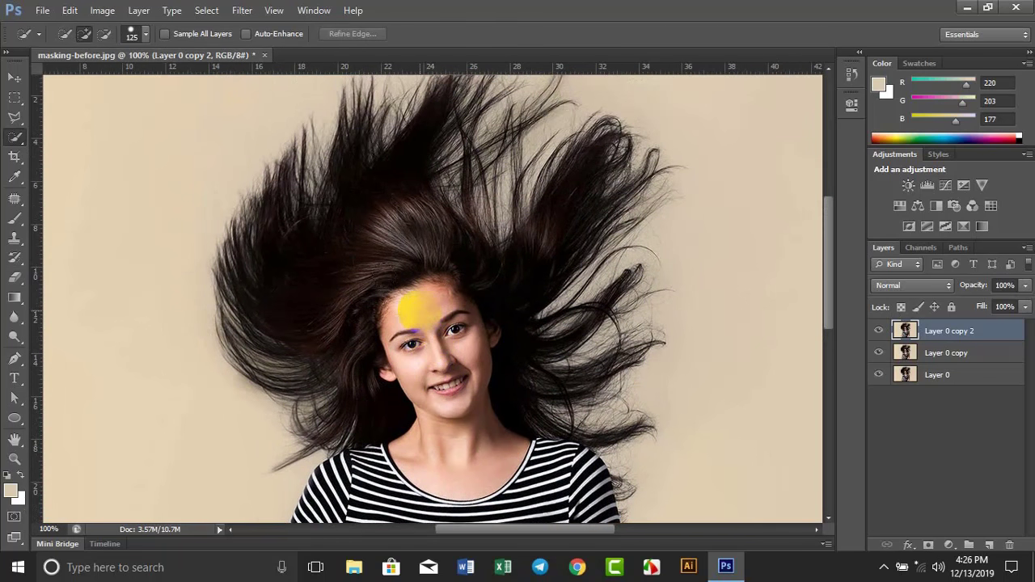
key("bracketleft")
key("bracketleft")
key("bracketleft")
scroll(404, 300, "down", 2)
scroll(416, 296, "up", 1)
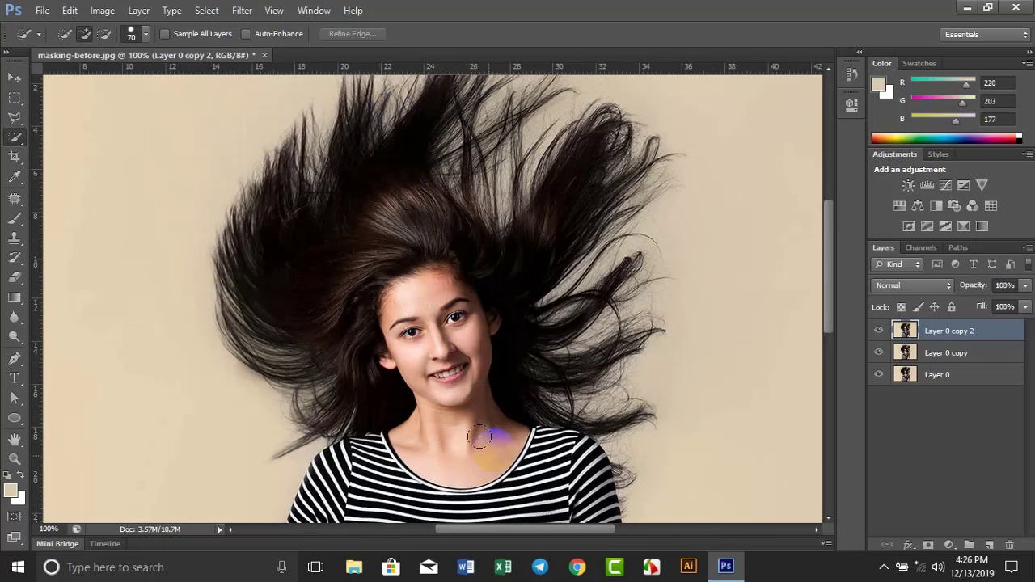
scroll(437, 352, "down", 2)
scroll(436, 355, "up", 3)
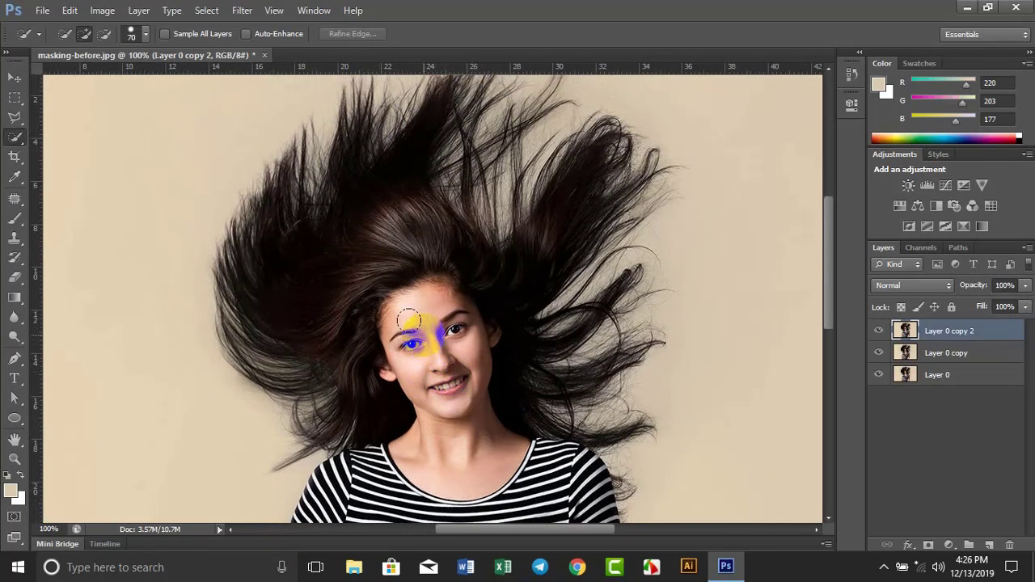
Step: Brush the selection over the face, hair and striped shirt toward the shoulders
mouse_move(414, 328)
left_mouse_down()
mouse_move(411, 342)
mouse_move(411, 203)
mouse_move(359, 259)
mouse_move(481, 231)
mouse_move(532, 237)
mouse_move(547, 347)
mouse_move(531, 427)
mouse_move(513, 157)
left_mouse_up()
mouse_move(462, 225)
left_mouse_down()
mouse_move(431, 283)
mouse_move(429, 428)
left_mouse_up()
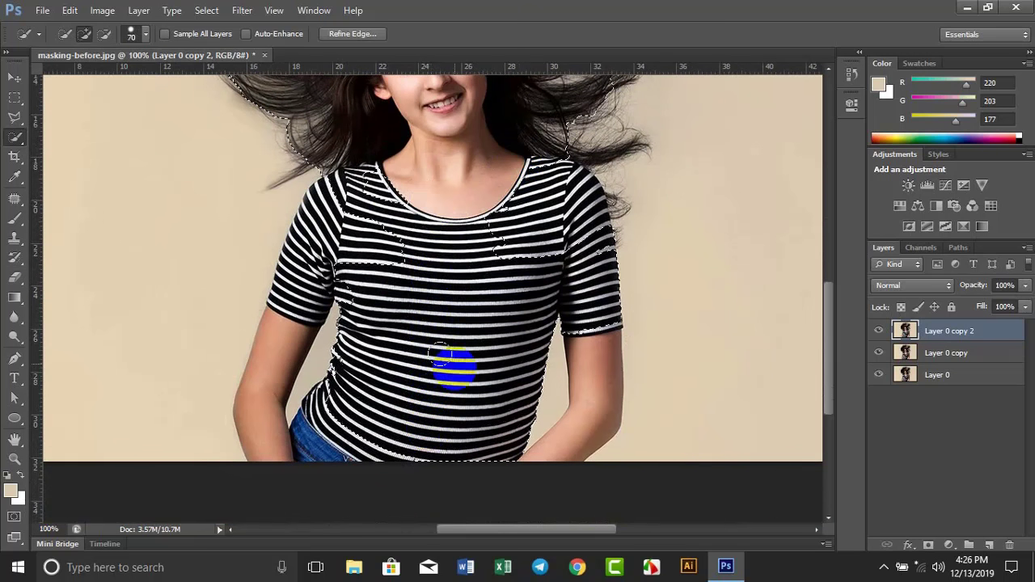
scroll(393, 277, "up", 3)
scroll(441, 283, "down", 3)
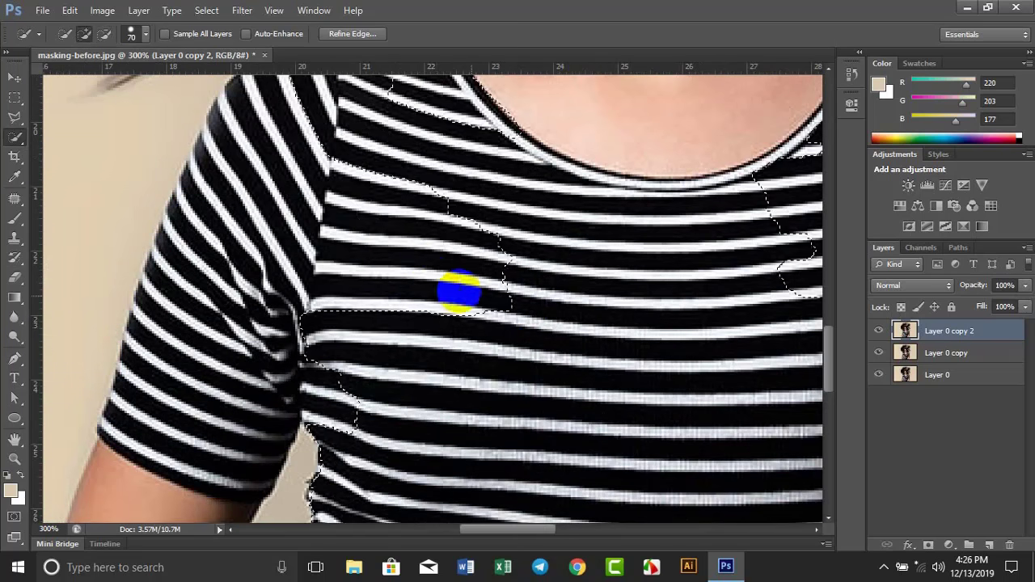
scroll(355, 202, "up", 2)
left_click_drag(376, 188, 393, 333)
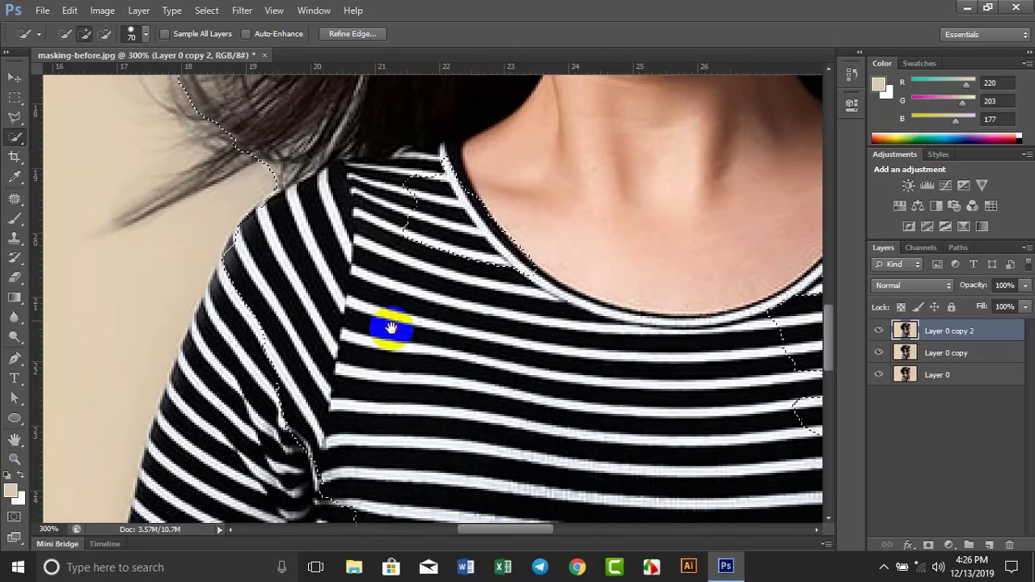
mouse_move(601, 300)
left_mouse_down()
mouse_move(241, 261)
mouse_move(343, 296)
mouse_move(412, 340)
mouse_move(523, 219)
mouse_move(596, 190)
mouse_move(636, 278)
mouse_move(632, 257)
mouse_move(491, 150)
mouse_move(542, 207)
mouse_move(532, 239)
mouse_move(552, 260)
mouse_move(550, 106)
mouse_move(542, 208)
mouse_move(554, 289)
mouse_move(580, 308)
mouse_move(547, 259)
mouse_move(548, 335)
left_mouse_up()
Step: Shrink the brush to 15 px and adjust the selection along the sleeve hem and forearm
key("bracketleft")
key("bracketleft")
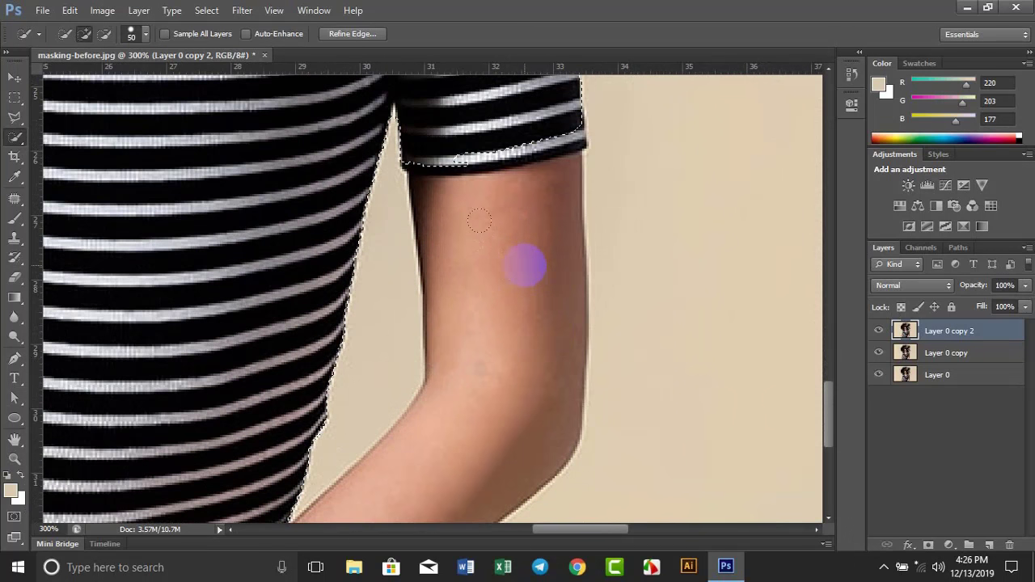
key("bracketleft")
key("bracketleft")
key("bracketleft")
mouse_move(514, 155)
left_mouse_down()
mouse_move(499, 142)
mouse_move(518, 224)
mouse_move(521, 394)
mouse_move(469, 428)
left_mouse_up()
key("bracketleft")
left_click(591, 171)
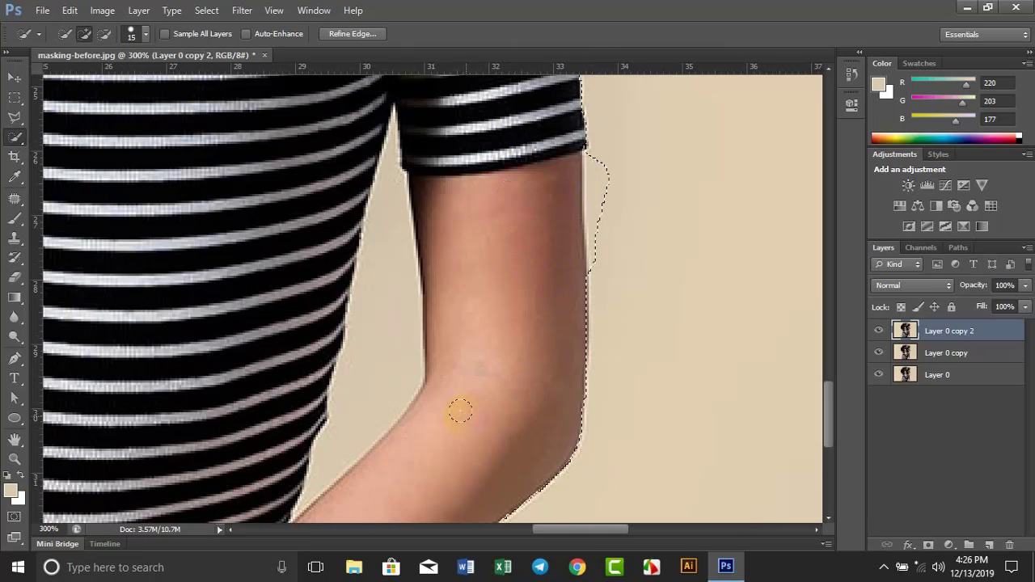
key("ctrl+x")
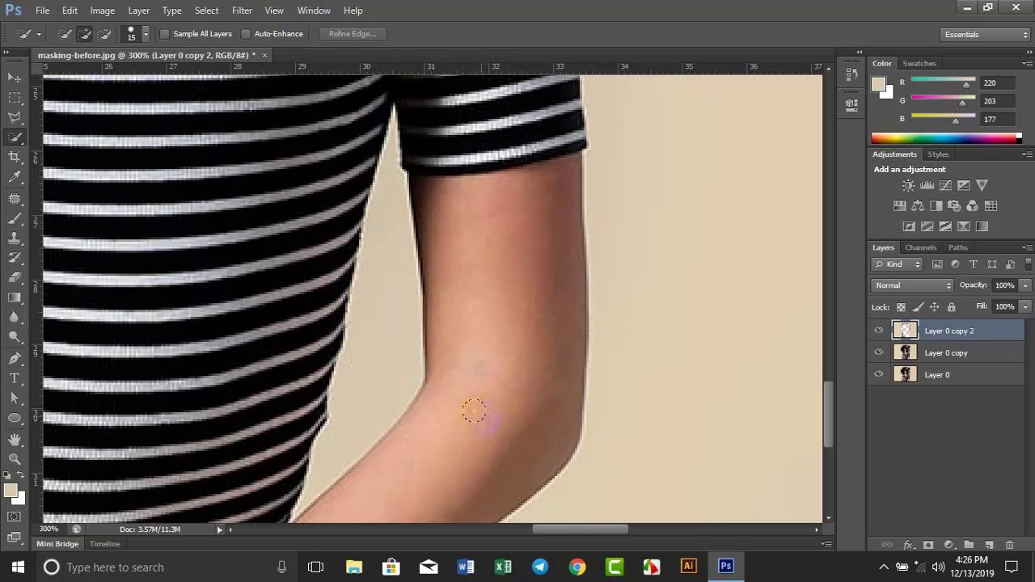
key("ctrl+z")
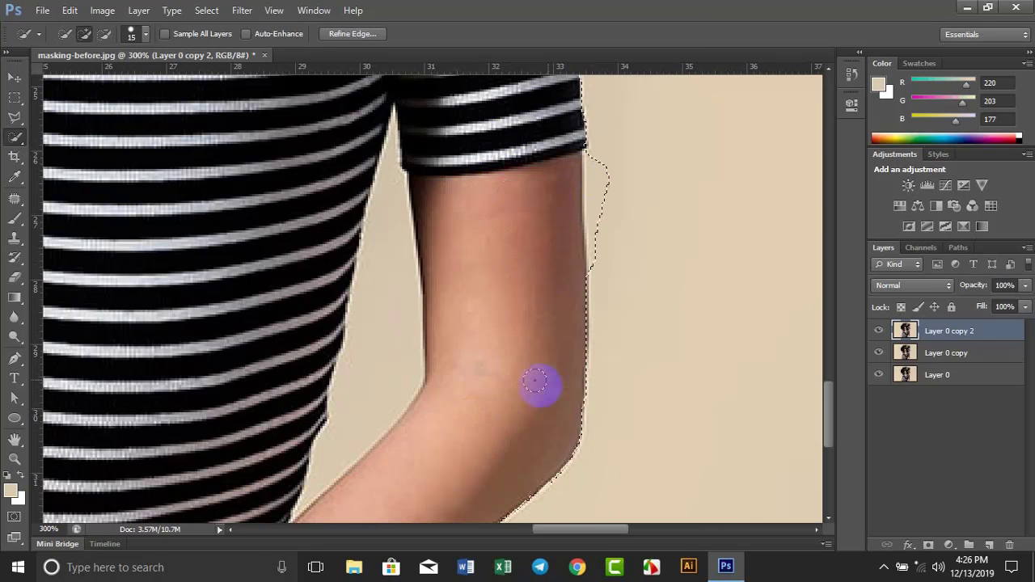
Step: Subtract the beige background beside the arm from the selection
left_click(104, 33)
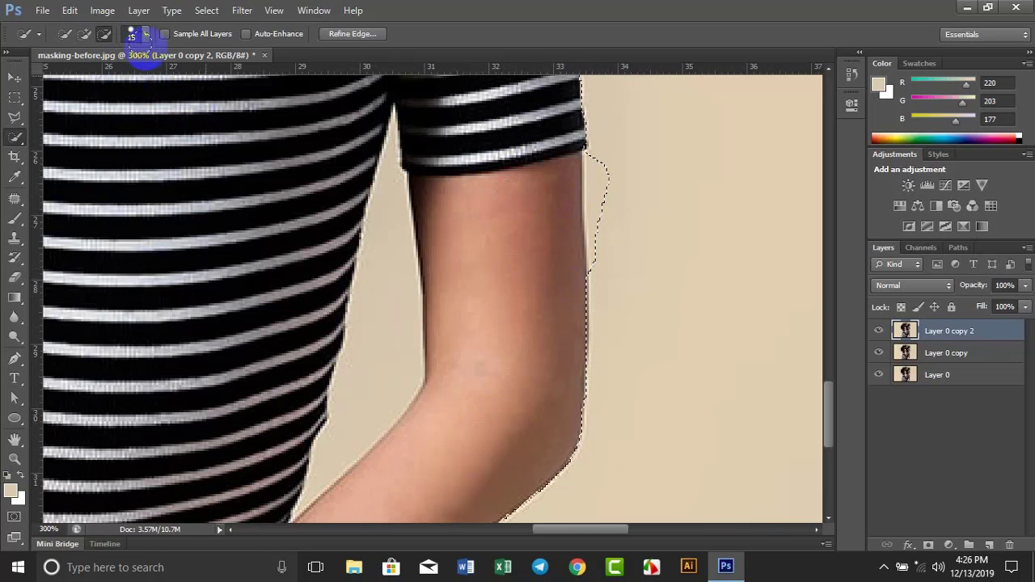
left_click_drag(614, 152, 614, 272)
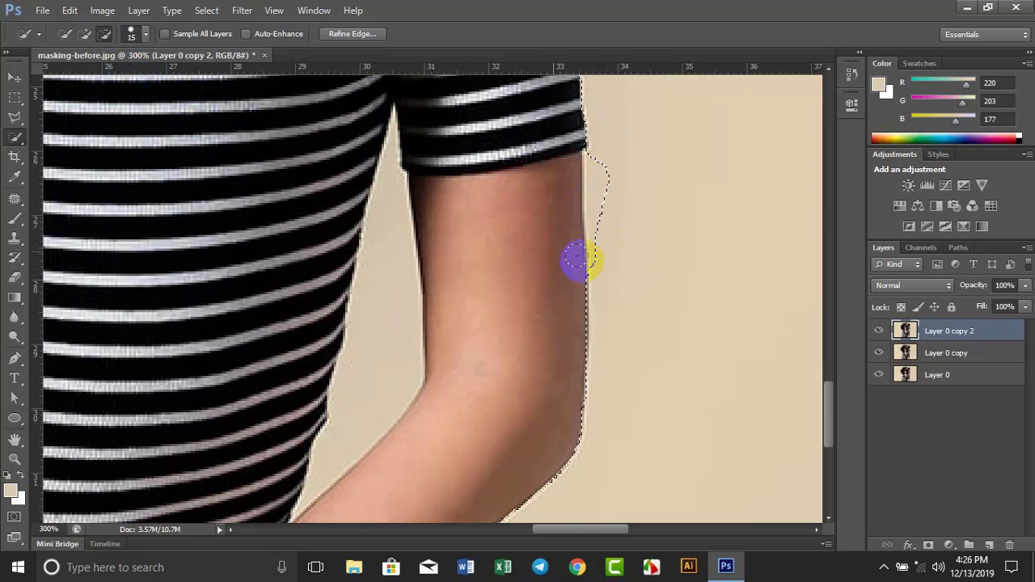
left_click(612, 253)
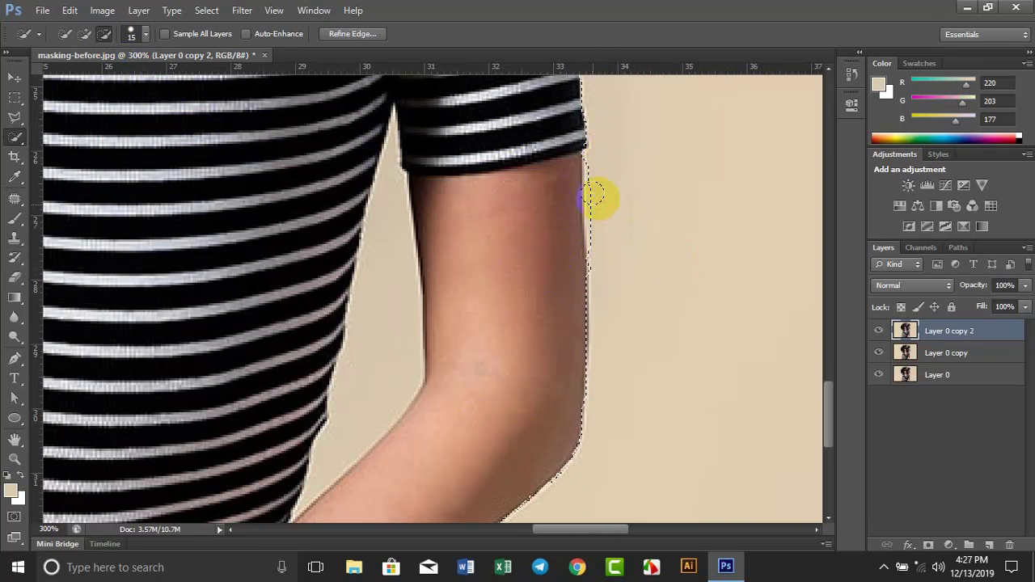
mouse_move(524, 340)
left_mouse_down()
mouse_move(587, 154)
mouse_move(280, 275)
mouse_move(423, 455)
mouse_move(461, 293)
left_mouse_up()
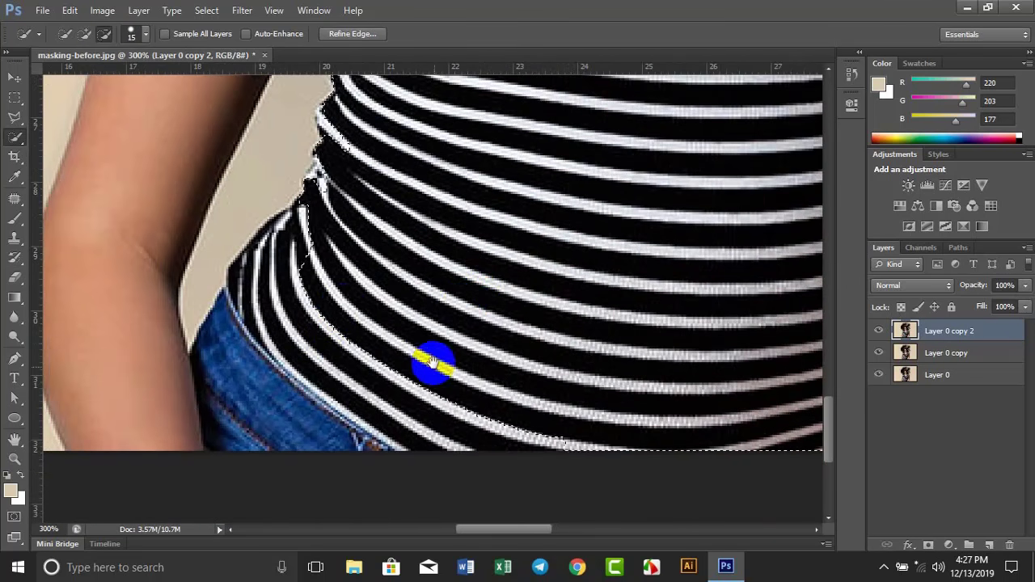
left_click_drag(432, 363, 445, 270)
Step: Add the jeans edge, sleeve and shoulder back into the selection
left_click(85, 35)
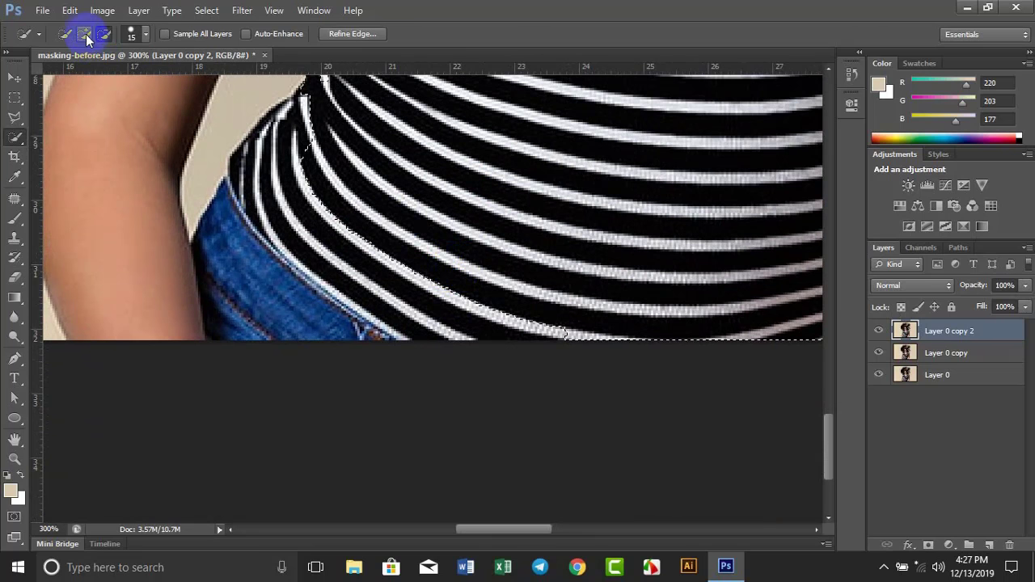
mouse_move(428, 261)
left_mouse_down()
mouse_move(462, 289)
mouse_move(273, 303)
left_mouse_up()
mouse_move(257, 187)
left_mouse_down()
mouse_move(250, 340)
mouse_move(148, 284)
left_mouse_up()
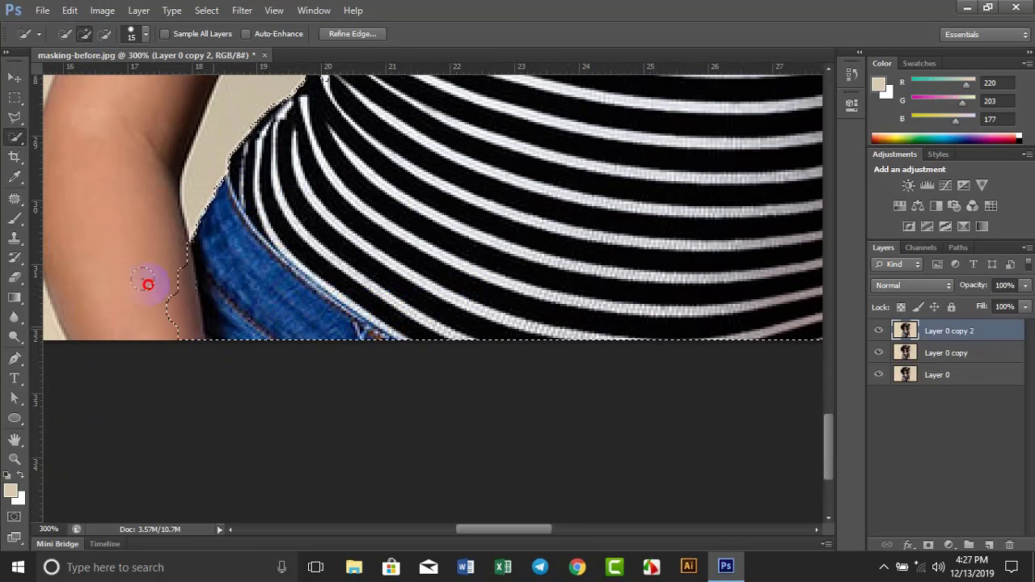
scroll(151, 331, "up", 10)
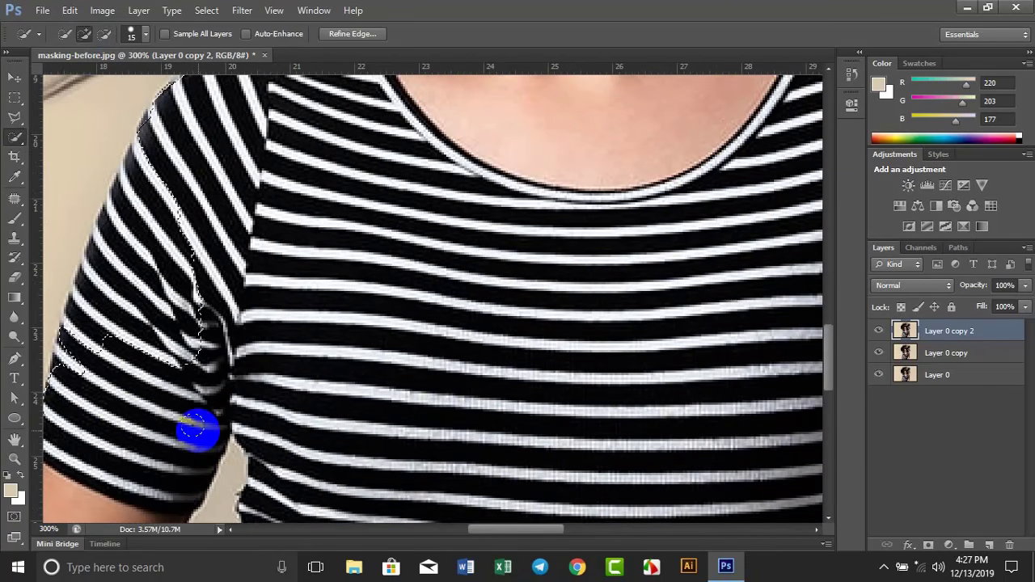
mouse_move(196, 430)
left_mouse_down()
mouse_move(76, 388)
mouse_move(88, 319)
mouse_move(68, 373)
mouse_move(151, 207)
mouse_move(192, 162)
left_mouse_up()
scroll(282, 305, "up", 4)
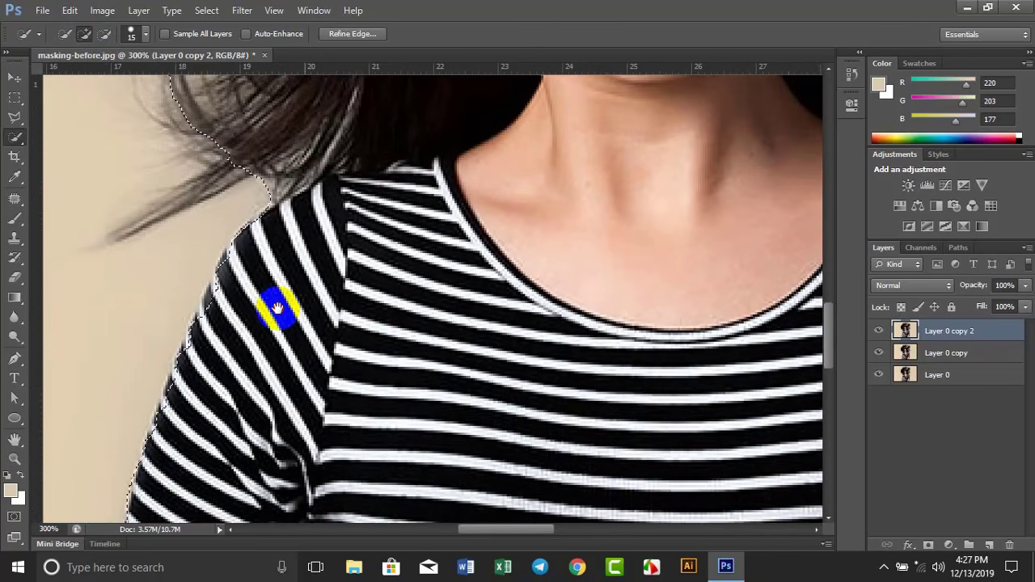
mouse_move(180, 439)
left_mouse_down()
mouse_move(196, 365)
mouse_move(259, 243)
mouse_move(359, 196)
mouse_move(423, 353)
mouse_move(372, 340)
mouse_move(315, 295)
mouse_move(265, 337)
mouse_move(328, 300)
mouse_move(369, 404)
mouse_move(222, 304)
mouse_move(149, 235)
left_mouse_up()
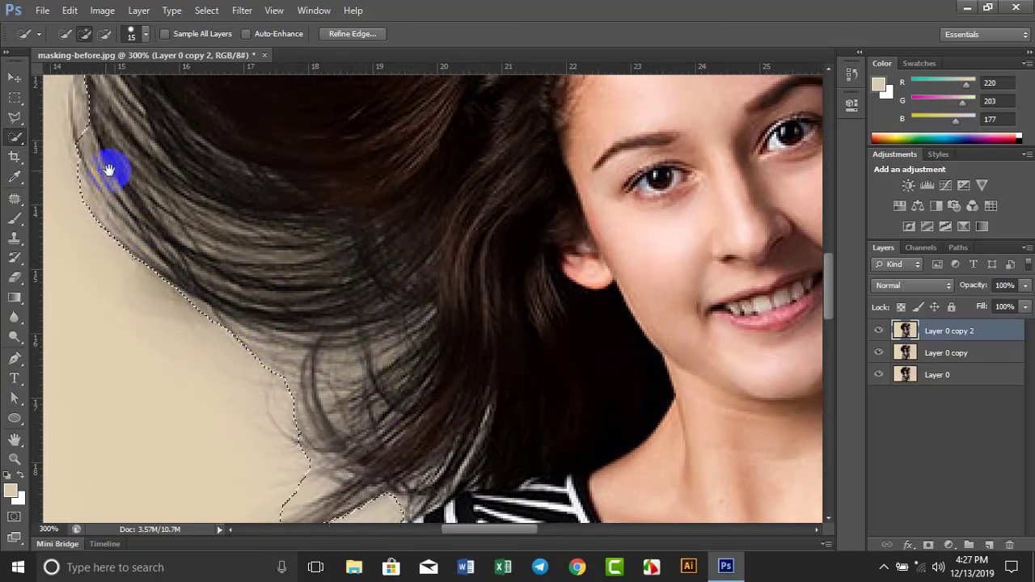
Step: Extend the selection along the hair's left and upper-left edge, including wispy strands
mouse_move(109, 161)
left_mouse_down()
mouse_move(330, 381)
mouse_move(316, 415)
left_mouse_up()
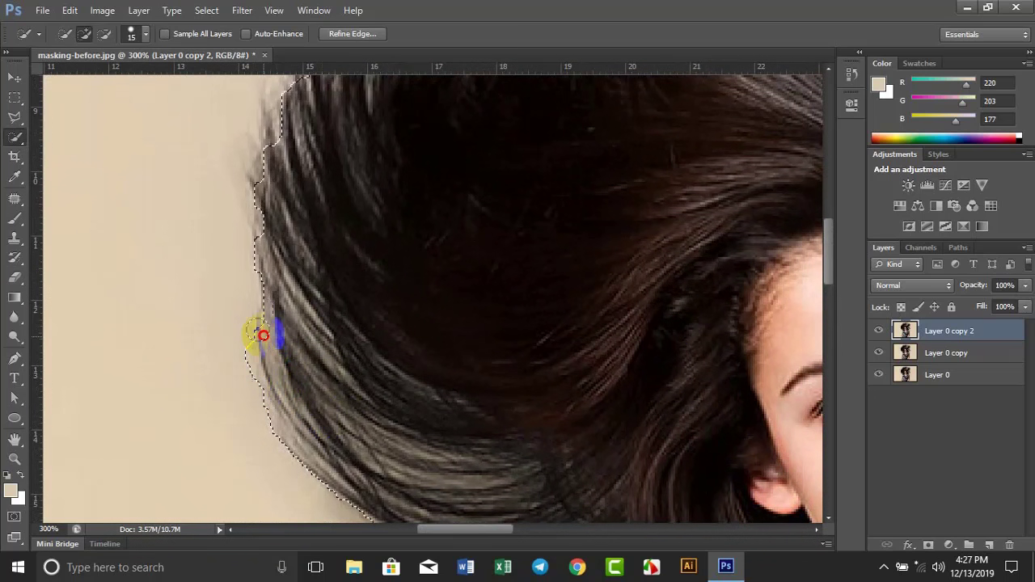
mouse_move(347, 213)
left_mouse_down()
mouse_move(393, 363)
mouse_move(363, 412)
left_mouse_up()
left_click_drag(330, 324, 359, 253)
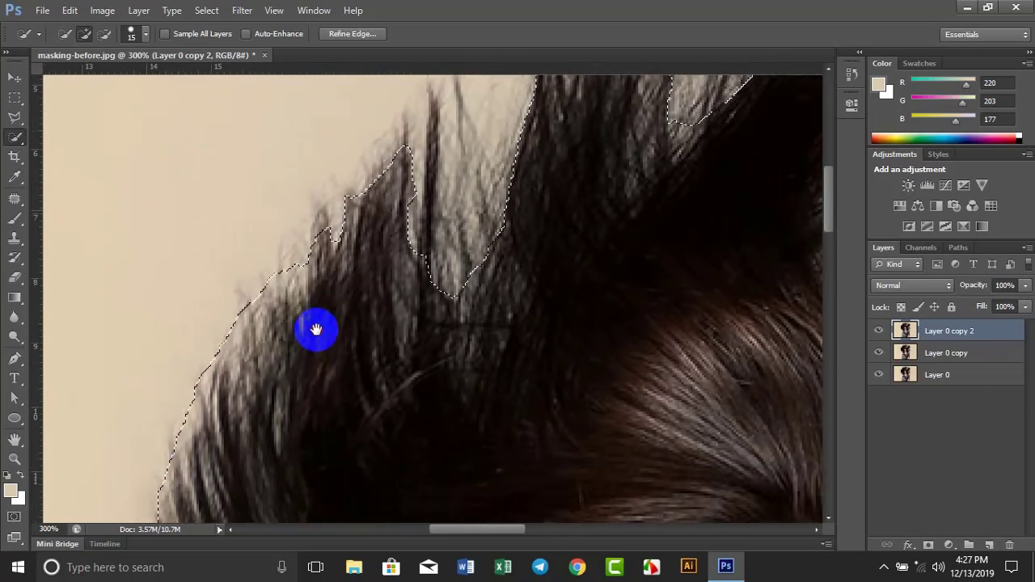
mouse_move(449, 144)
left_mouse_down()
mouse_move(273, 393)
mouse_move(300, 279)
left_mouse_up()
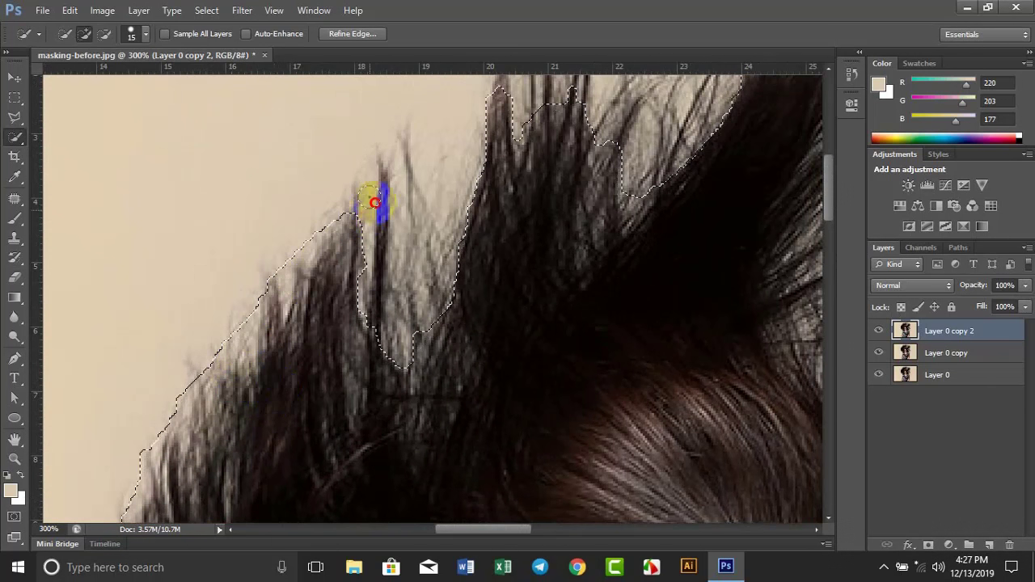
mouse_move(397, 191)
left_mouse_down()
mouse_move(446, 232)
mouse_move(562, 212)
left_mouse_up()
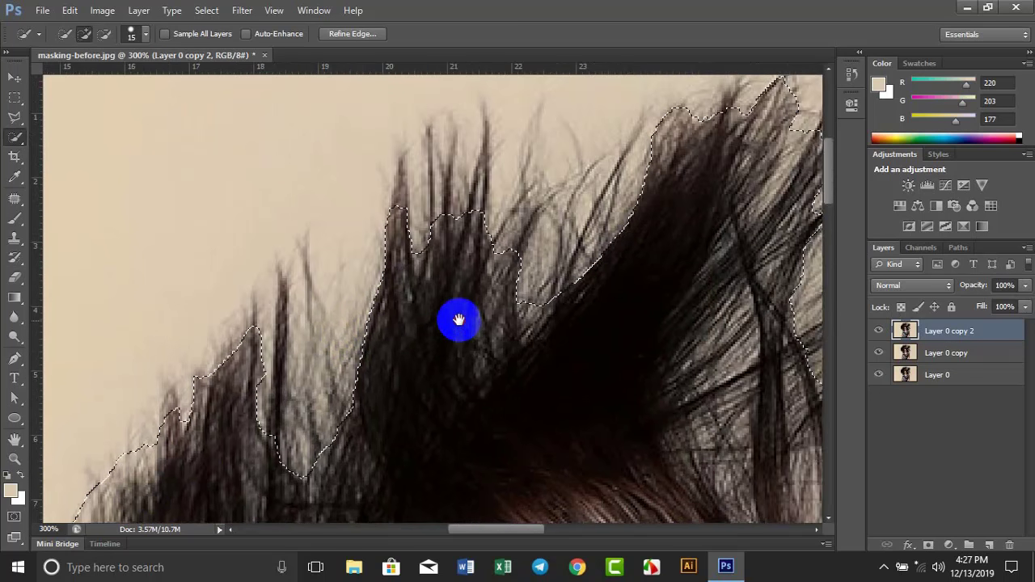
mouse_move(458, 316)
left_mouse_down()
mouse_move(395, 357)
mouse_move(333, 374)
left_mouse_up()
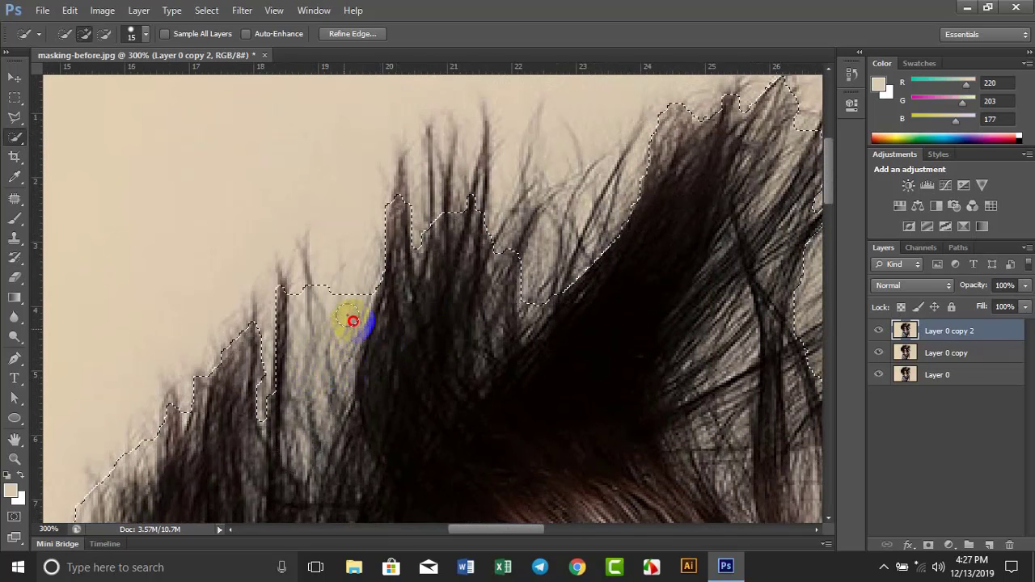
left_click_drag(353, 321, 322, 356)
mouse_move(257, 364)
left_mouse_down()
mouse_move(280, 351)
mouse_move(280, 335)
left_mouse_up()
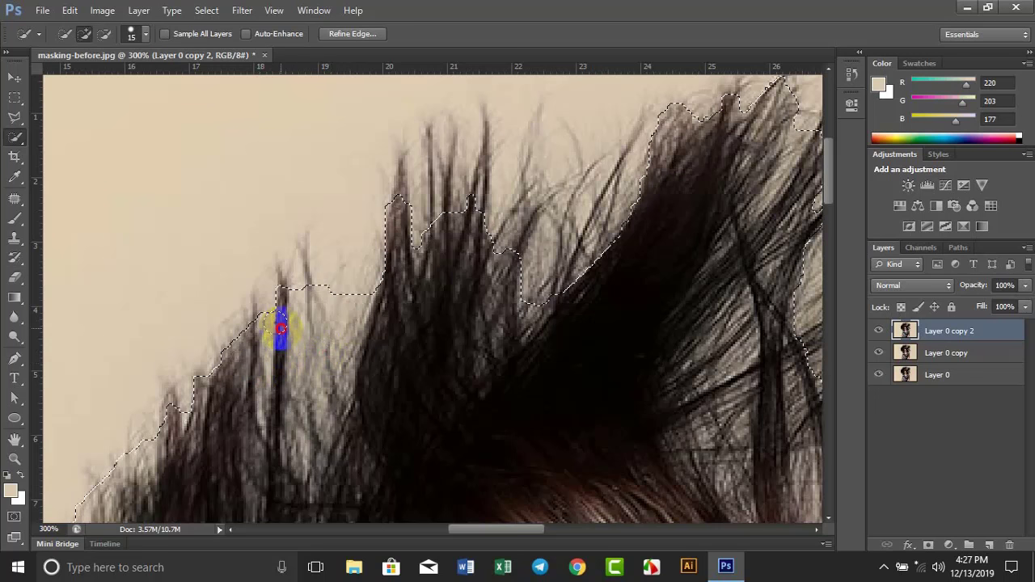
Step: Add the top and right-side hair strands and curling tips to the selection
left_click_drag(444, 296, 298, 353)
left_click(276, 282)
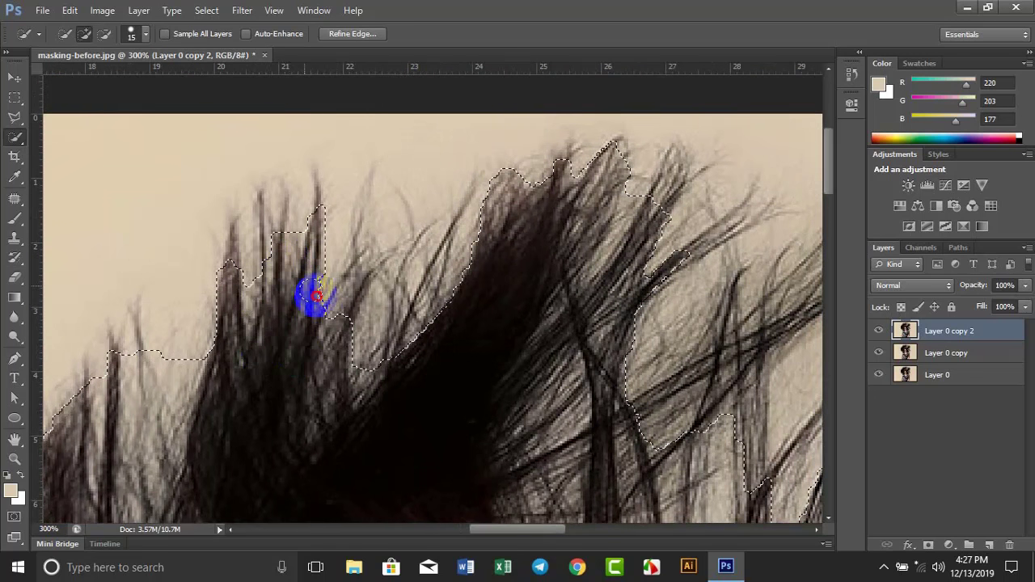
mouse_move(419, 297)
left_mouse_down()
mouse_move(483, 273)
mouse_move(361, 256)
left_mouse_up()
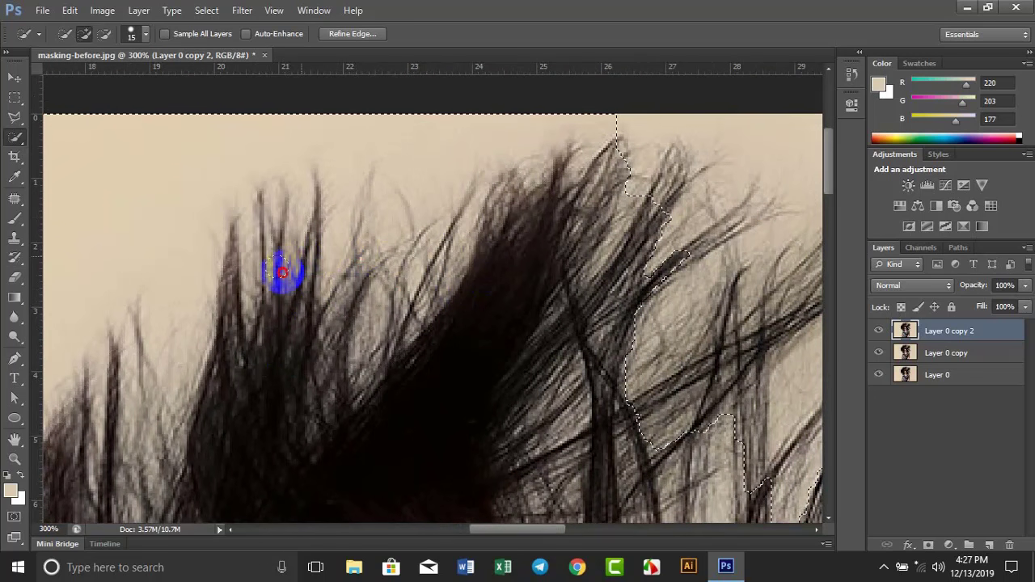
left_click(323, 278)
left_click(559, 254)
mouse_move(622, 233)
left_mouse_down()
mouse_move(433, 234)
mouse_move(372, 217)
left_mouse_up()
left_click(421, 333)
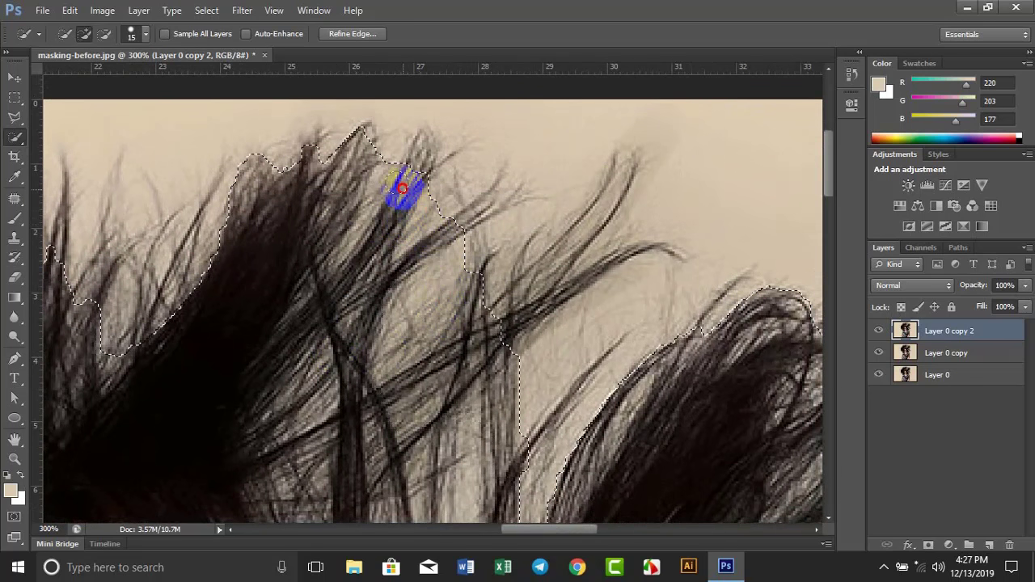
mouse_move(527, 308)
left_mouse_down()
mouse_move(412, 211)
mouse_move(370, 347)
left_mouse_up()
left_click(450, 323)
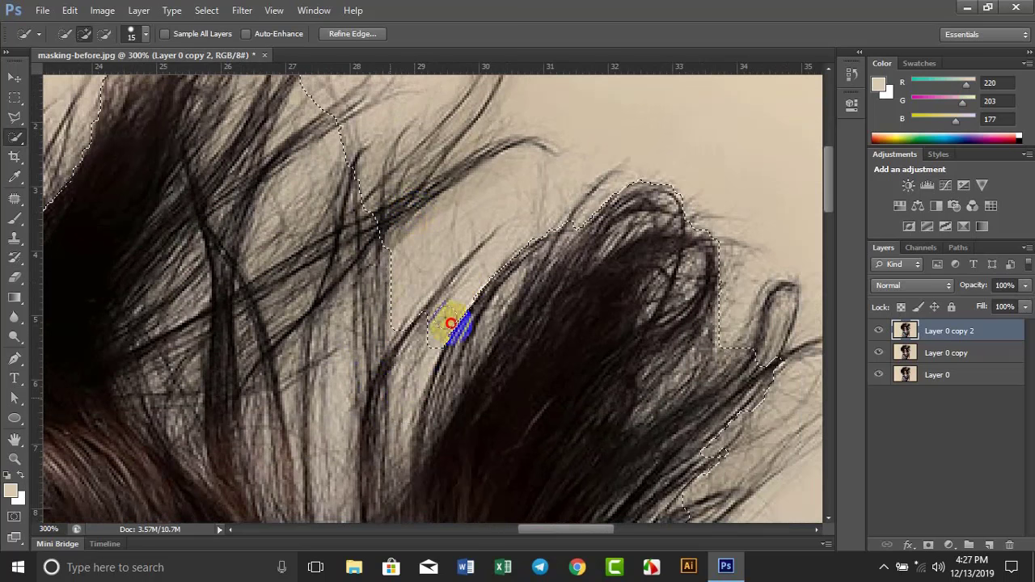
left_click_drag(450, 220, 385, 172)
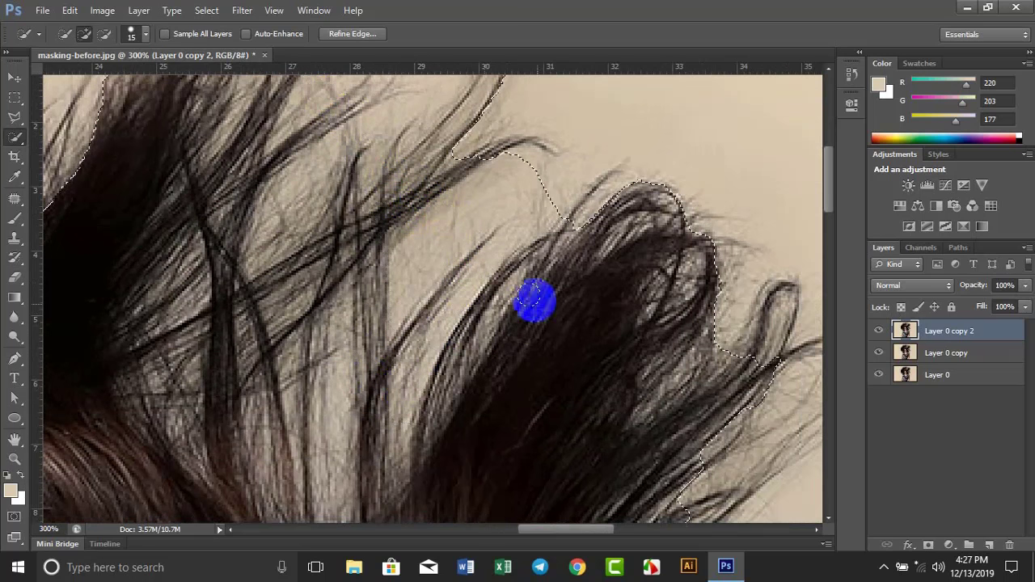
left_click_drag(564, 386, 347, 203)
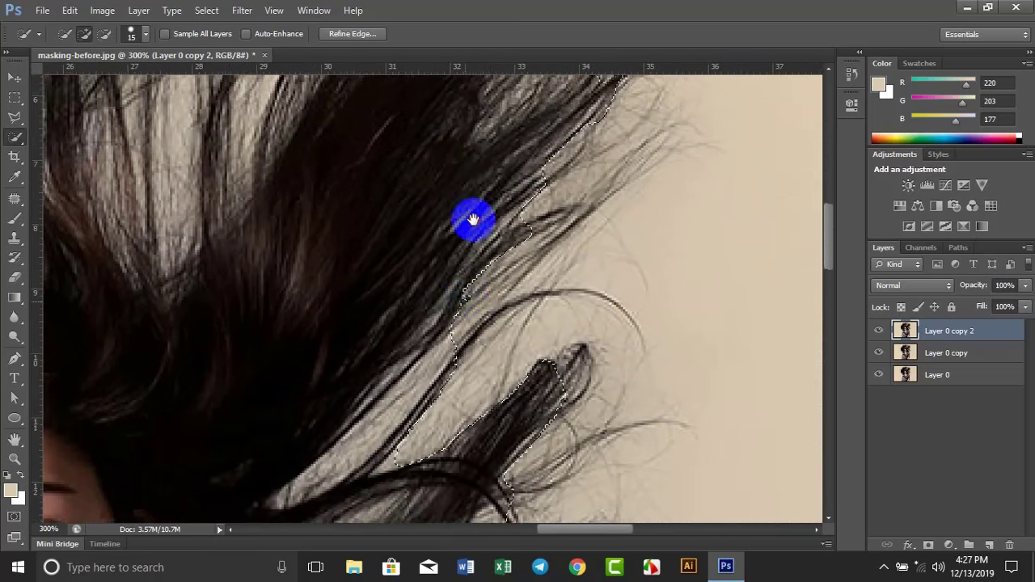
Step: Add the hair strands beside the face and right shoulder to the selection
left_click_drag(374, 377, 439, 191)
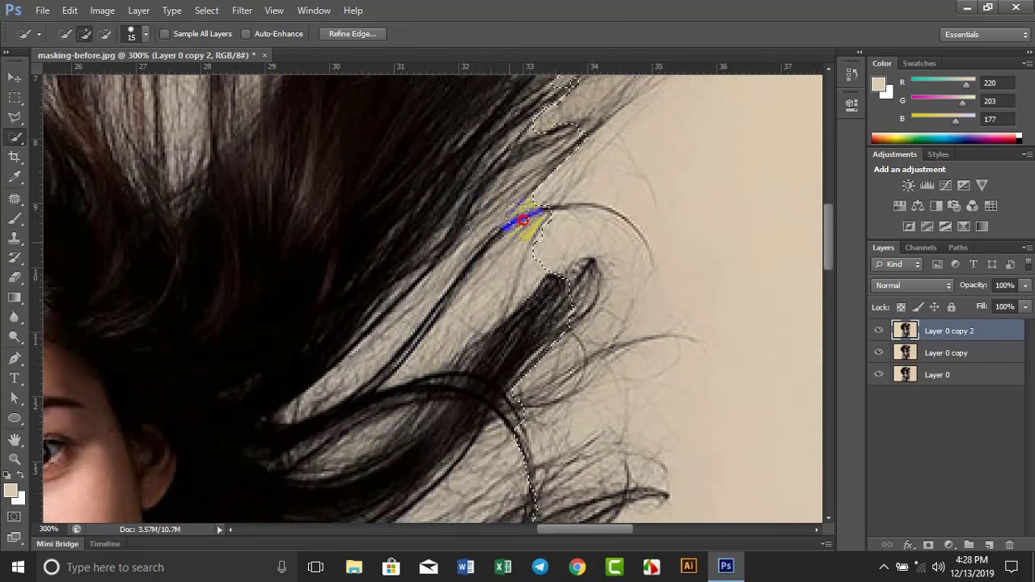
scroll(529, 242, "down", 3)
left_click_drag(531, 283, 556, 395)
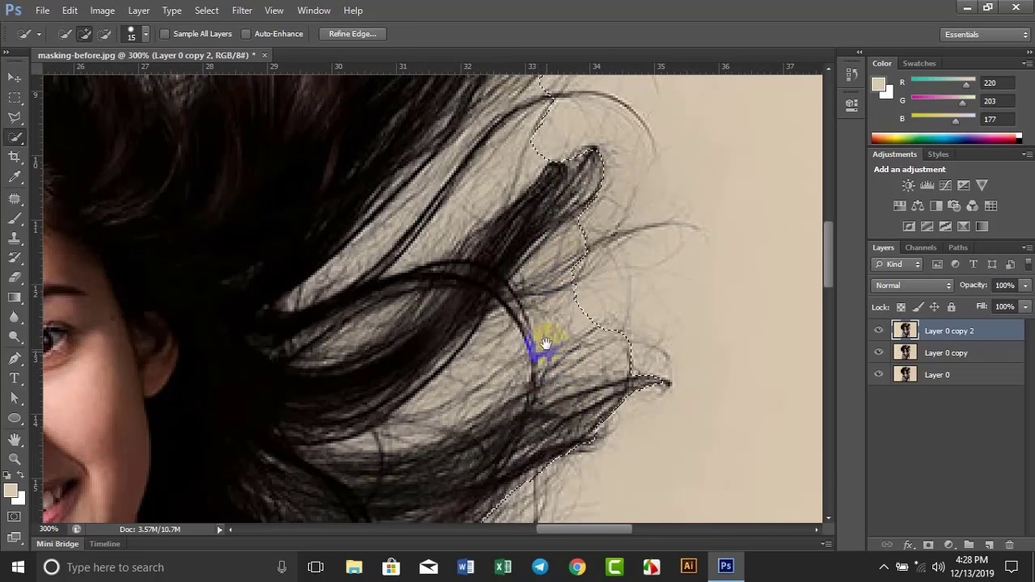
left_click_drag(532, 346, 566, 161)
left_click_drag(566, 337, 568, 232)
scroll(567, 232, "down", 1)
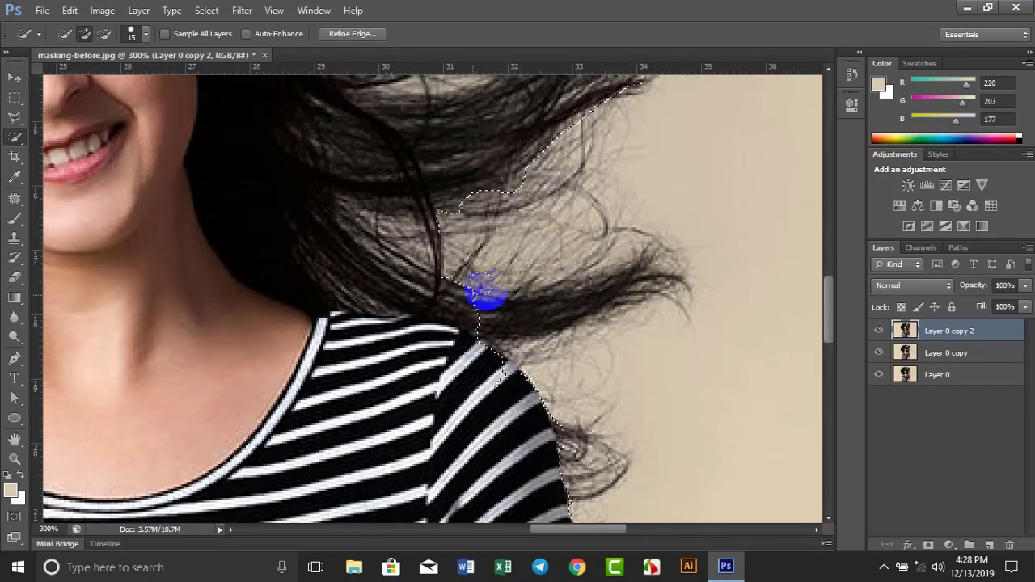
left_click_drag(485, 293, 563, 287)
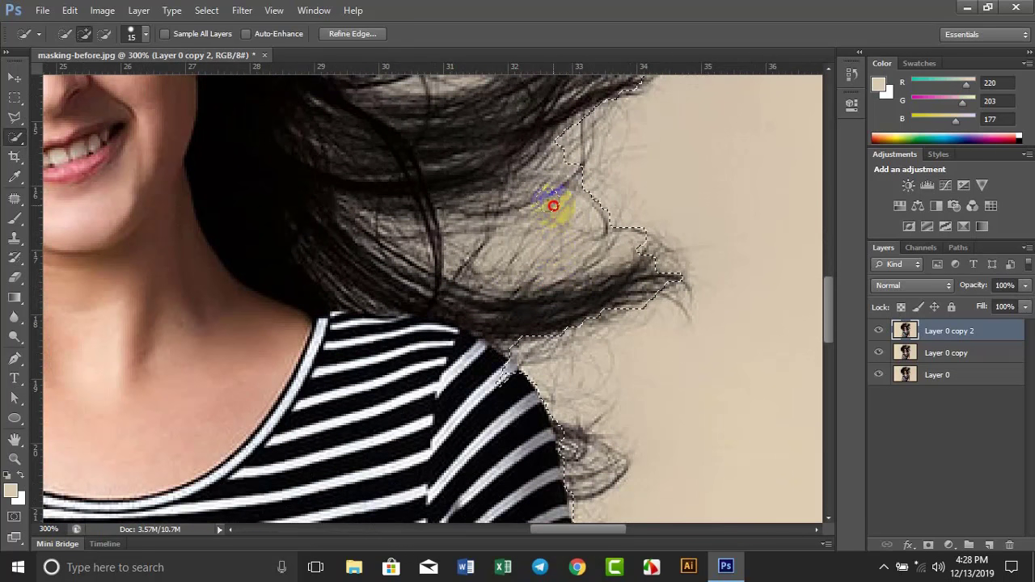
scroll(558, 242, "down", 1)
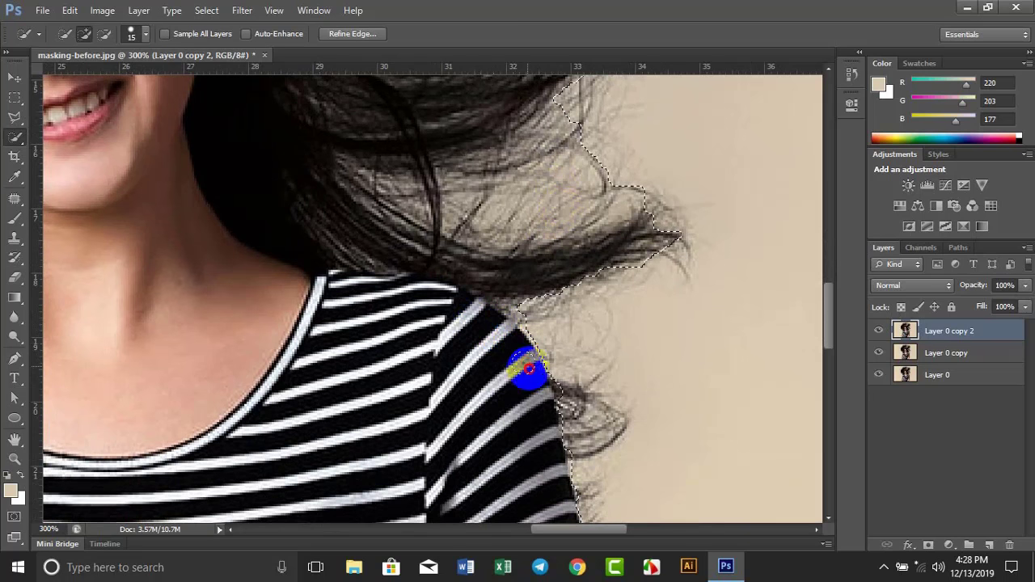
left_click_drag(561, 402, 590, 415)
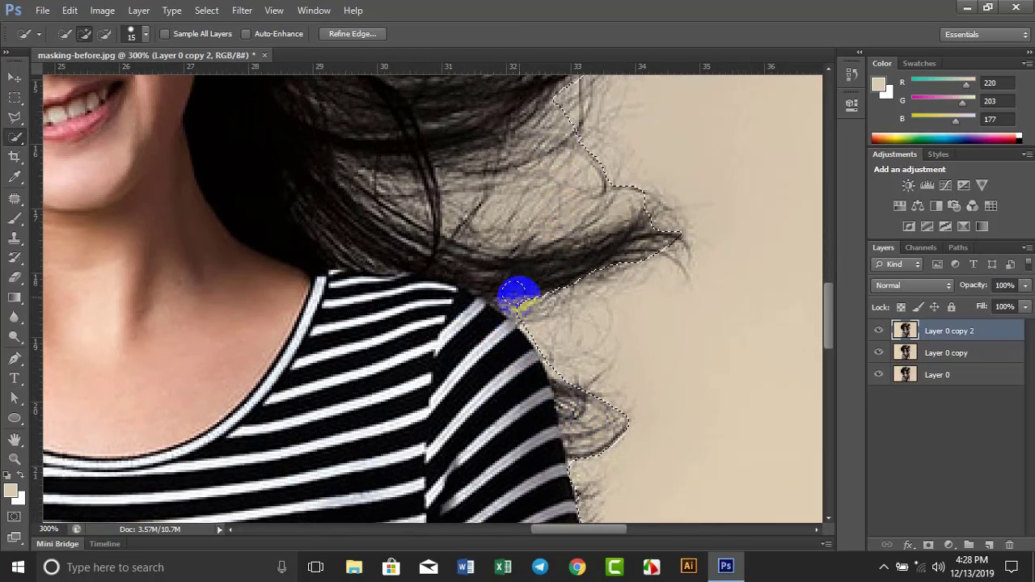
Step: Extend the selection over the upper-right hair strands up to the photo's top edge
scroll(508, 296, "up", 1)
scroll(497, 266, "up", 6)
scroll(533, 367, "up", 3)
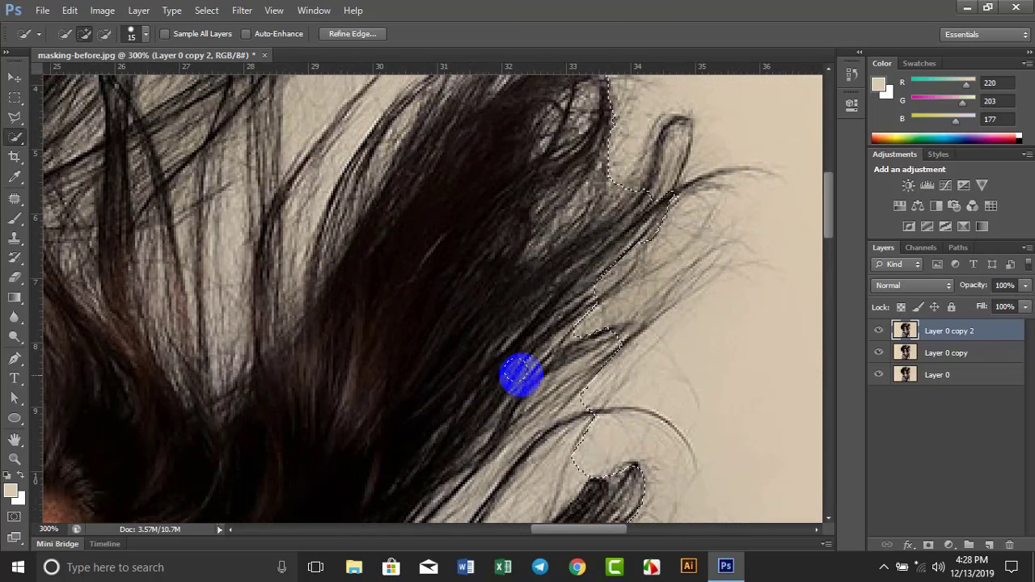
left_click_drag(517, 372, 624, 295)
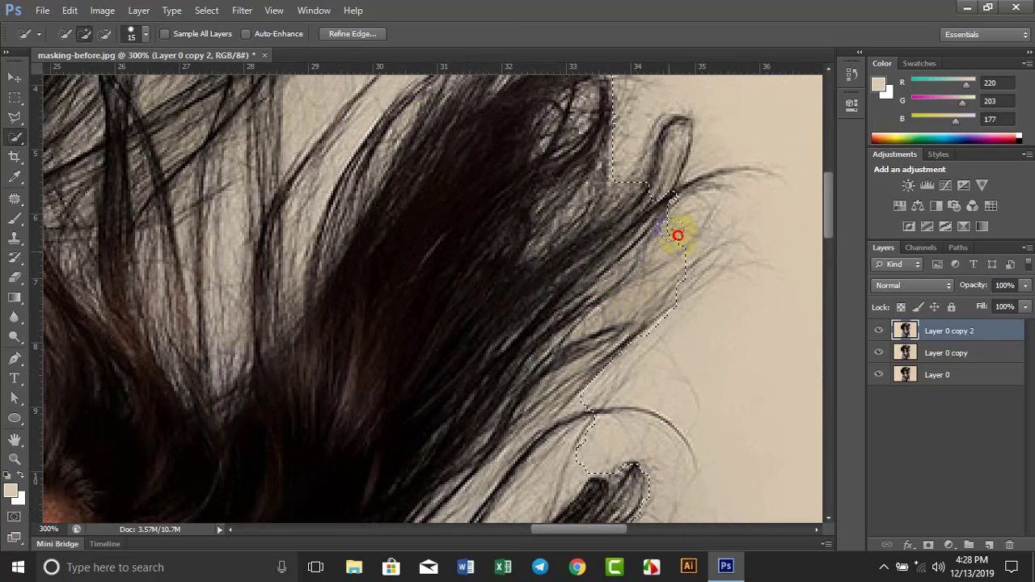
mouse_move(695, 198)
left_mouse_down()
mouse_move(589, 220)
mouse_move(543, 435)
left_mouse_up()
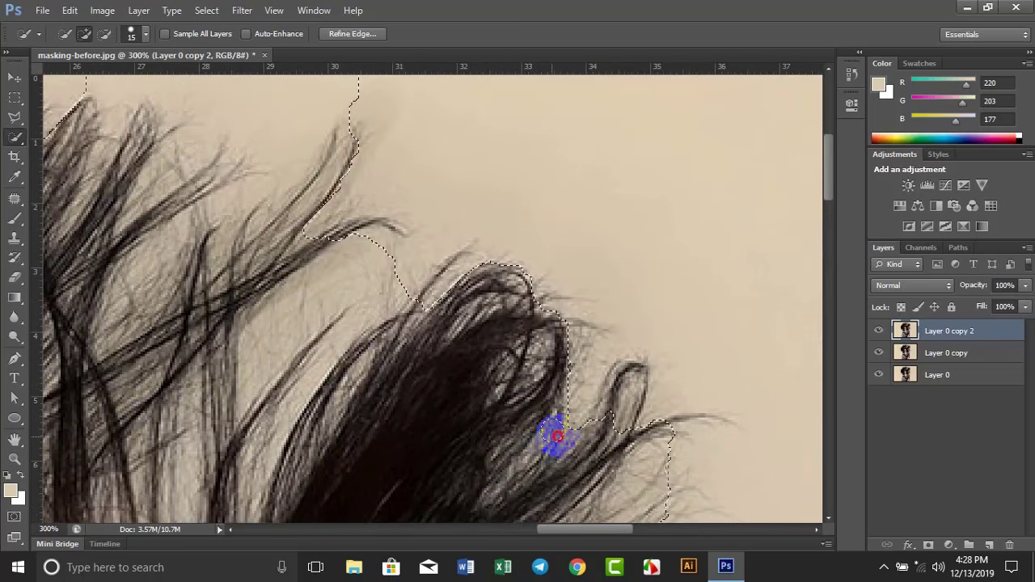
left_click_drag(496, 330, 600, 360)
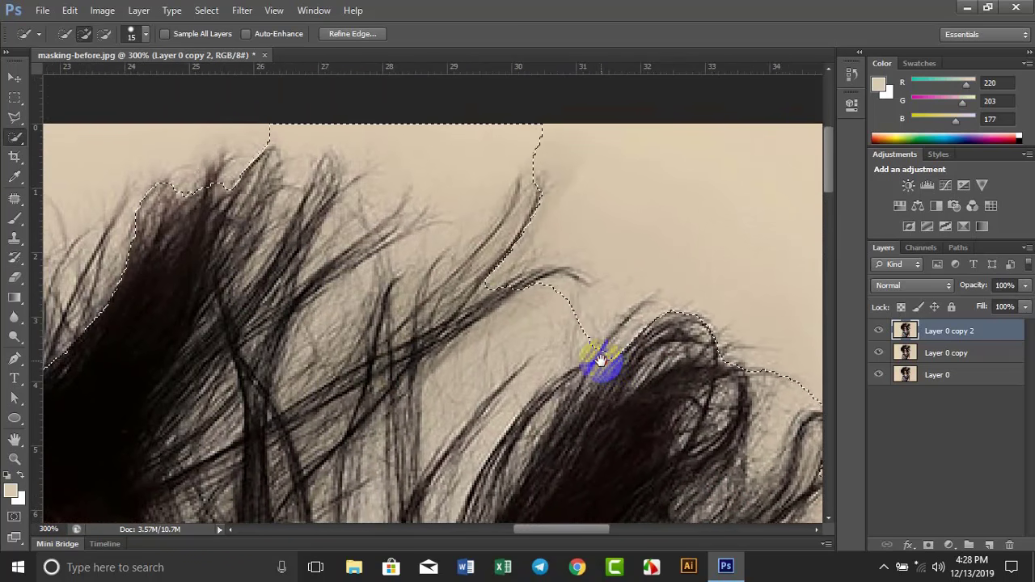
left_click(279, 94)
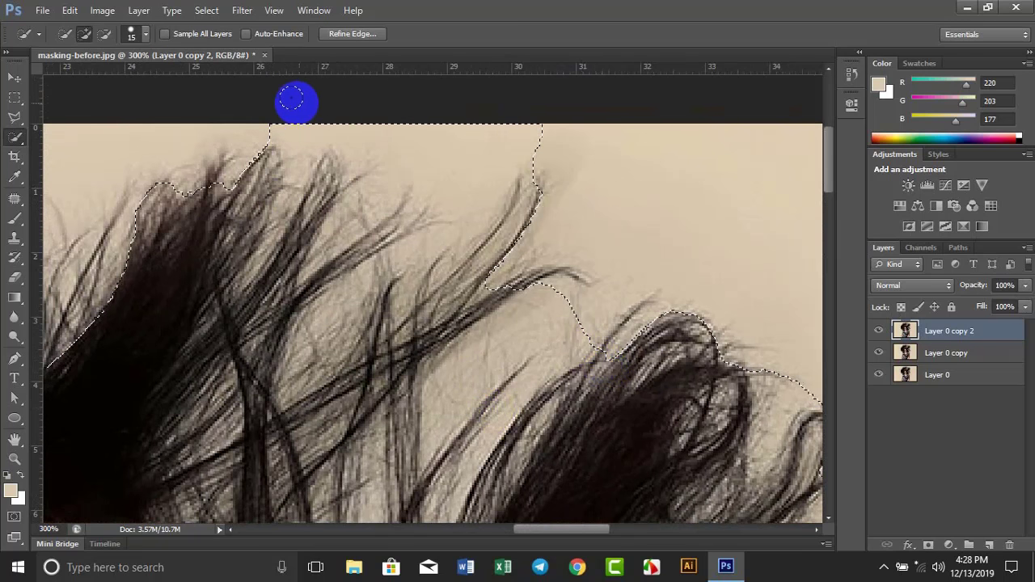
left_click_drag(291, 99, 430, 108)
Step: Subtract the background along the photo's top edge from the selection
left_click(104, 33)
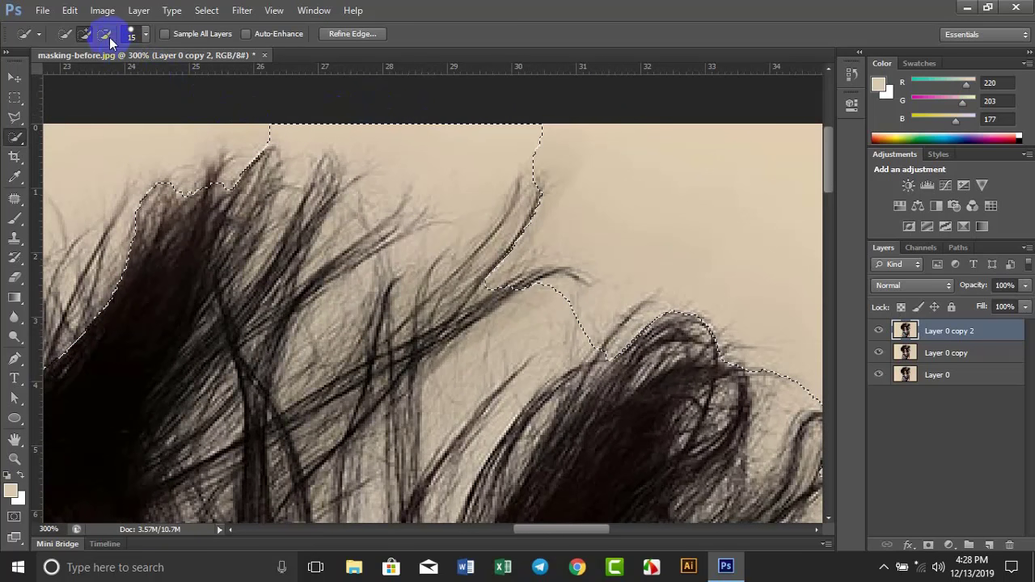
mouse_move(248, 102)
left_mouse_down()
mouse_move(492, 124)
mouse_move(439, 127)
left_mouse_up()
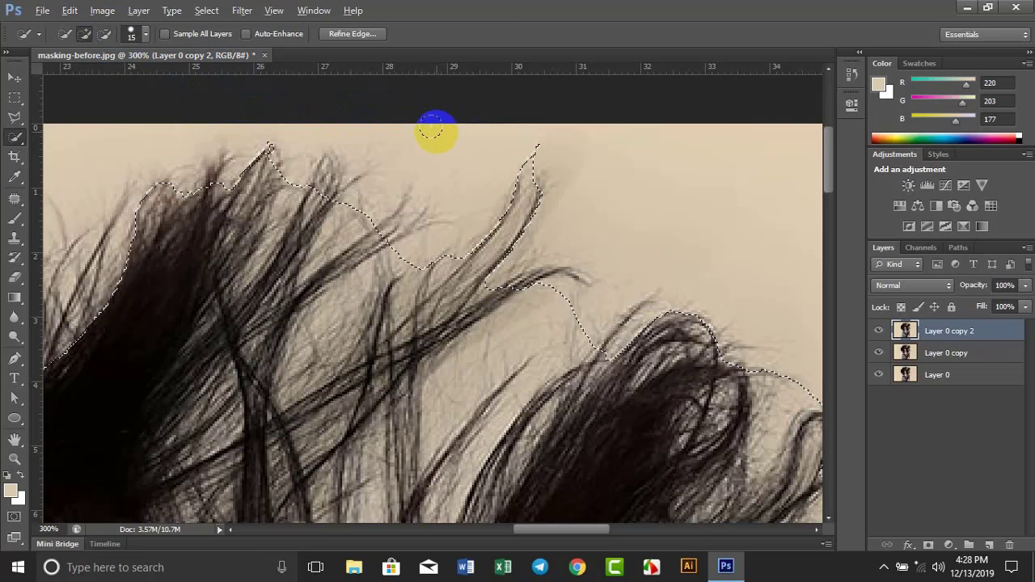
left_click_drag(262, 260, 424, 232)
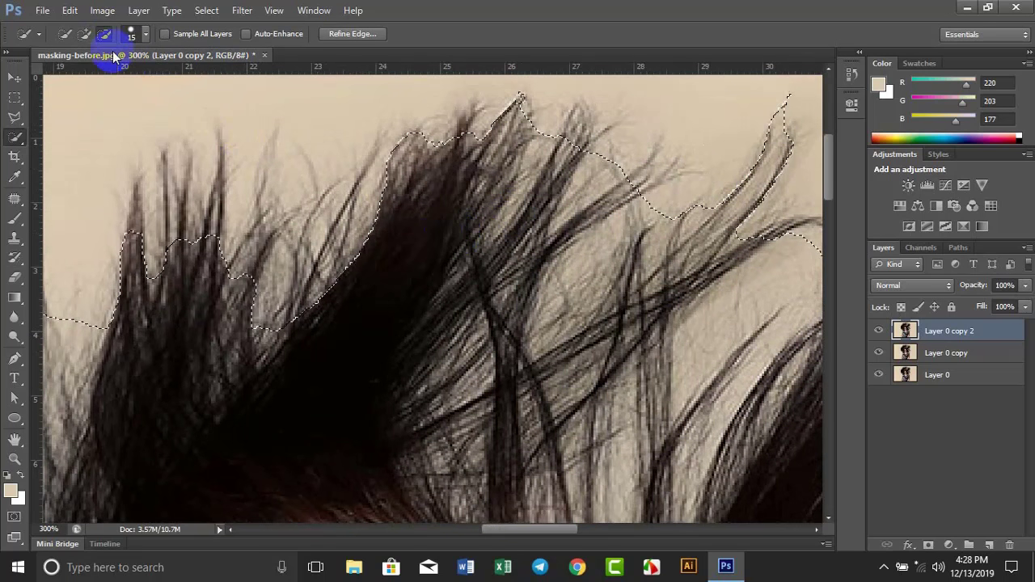
Step: Add the upper-left hair strands back into the selection
left_click(85, 33)
left_click_drag(284, 374, 289, 281)
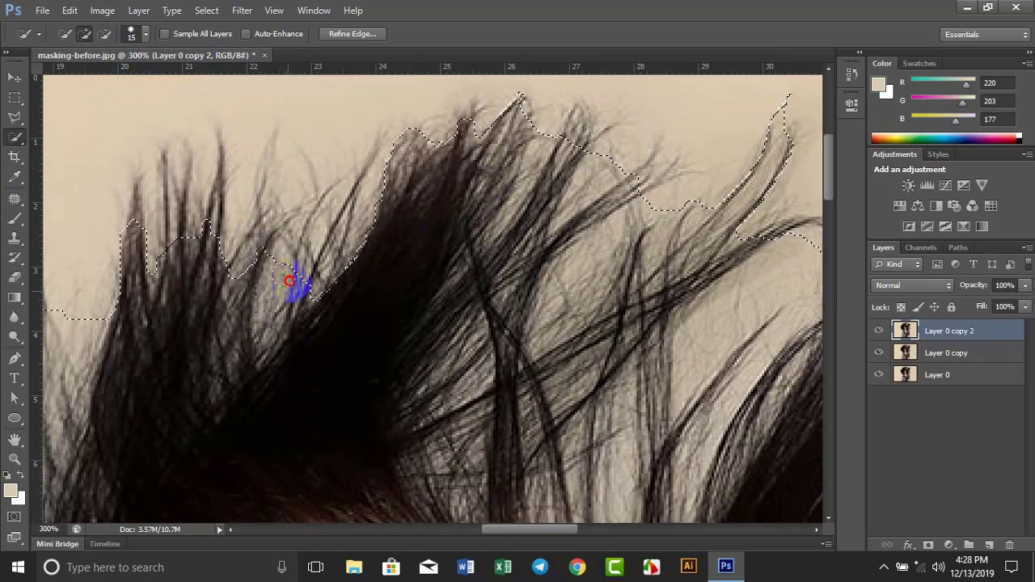
left_click_drag(259, 210, 285, 235)
left_click(317, 326)
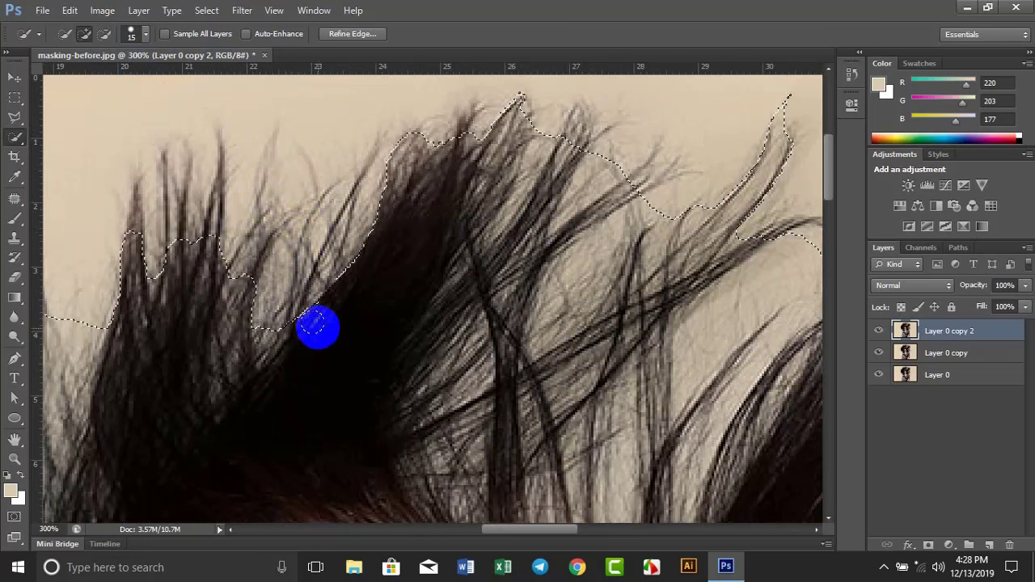
mouse_move(321, 321)
left_mouse_down()
mouse_move(306, 251)
mouse_move(269, 239)
left_mouse_up()
left_click_drag(345, 223, 201, 232)
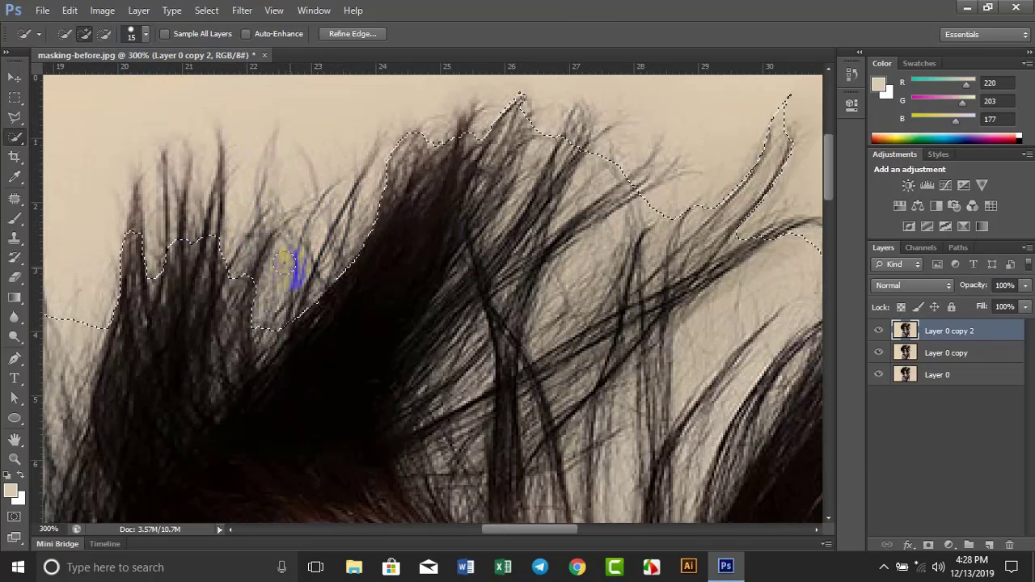
scroll(323, 294, "down", 2)
scroll(328, 296, "down", 1)
scroll(312, 306, "up", 2)
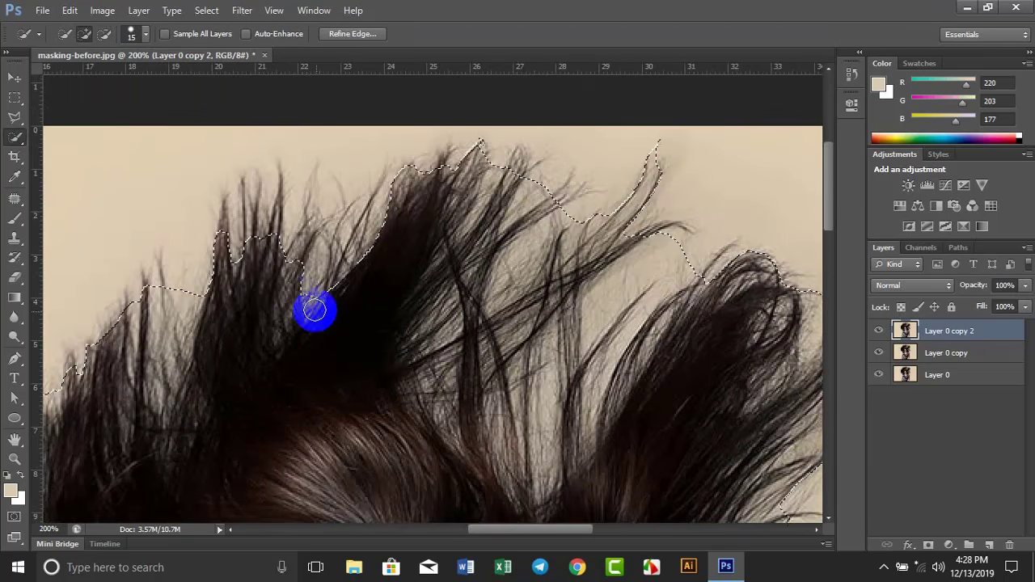
mouse_move(325, 290)
left_mouse_down()
mouse_move(358, 222)
mouse_move(462, 254)
left_mouse_up()
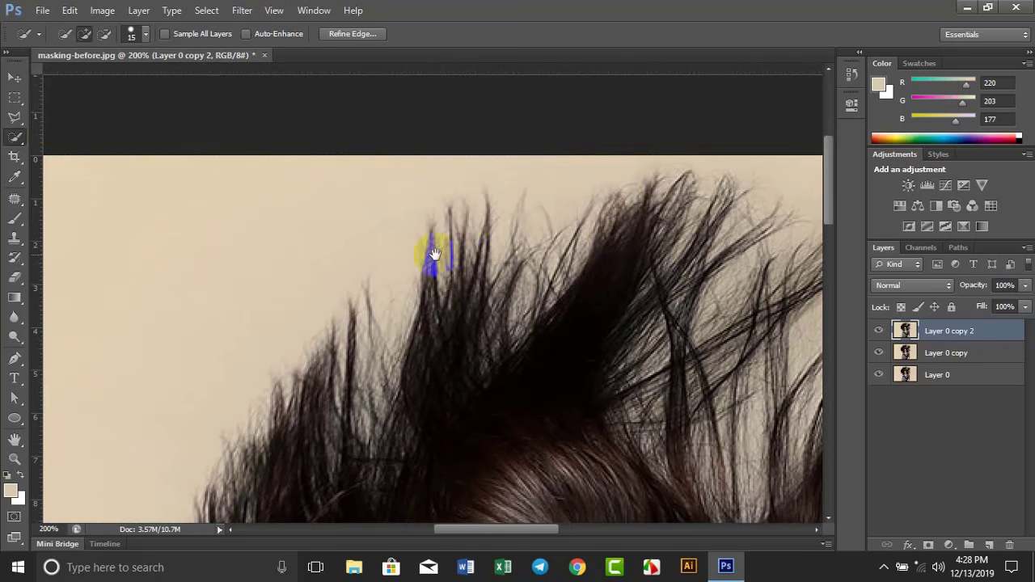
Step: Remove the leftover top-edge background strip from the selection
left_click(305, 229, "alt")
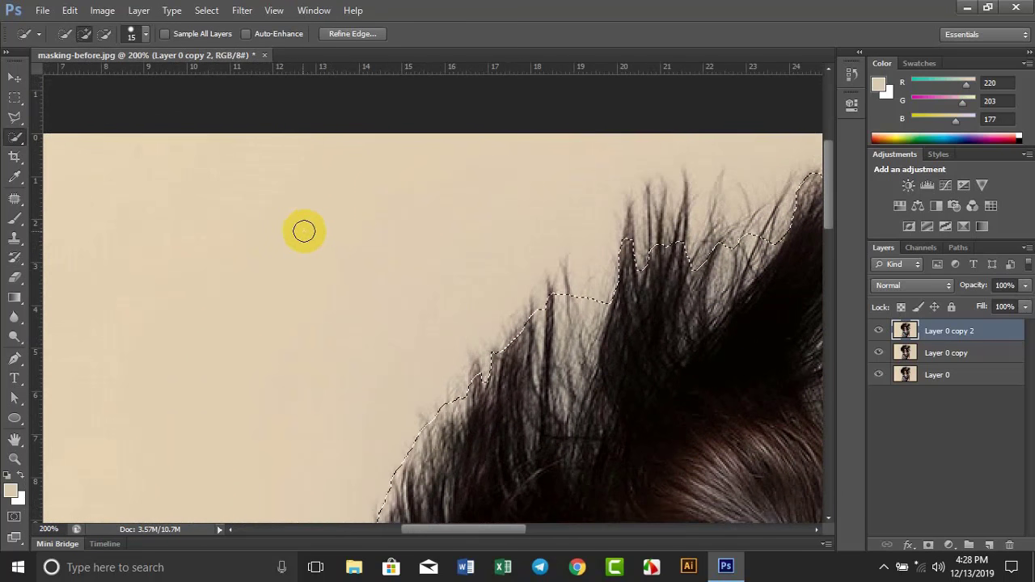
scroll(250, 246, "down", 2)
scroll(267, 251, "down", 1)
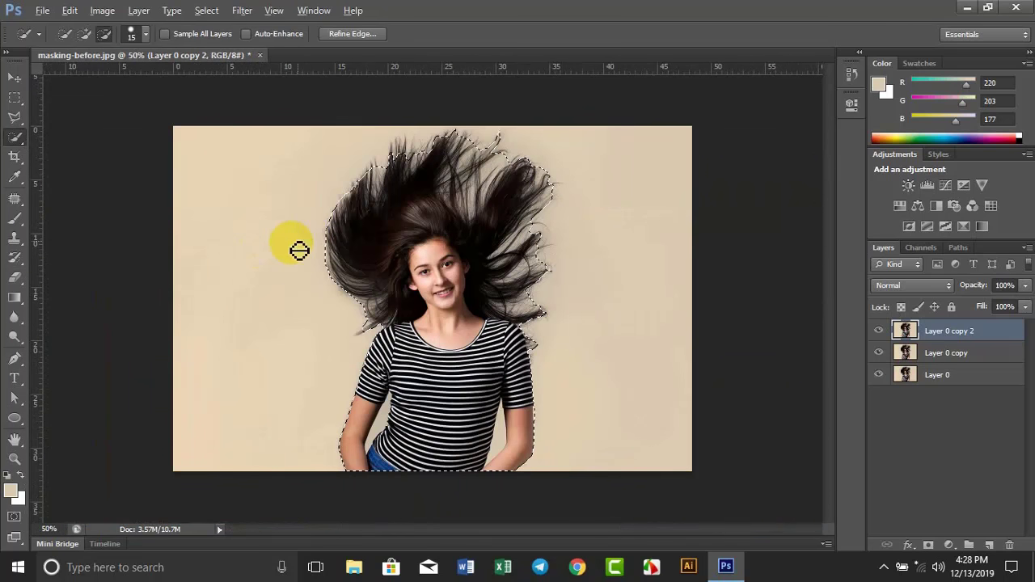
scroll(437, 138, "up", 5)
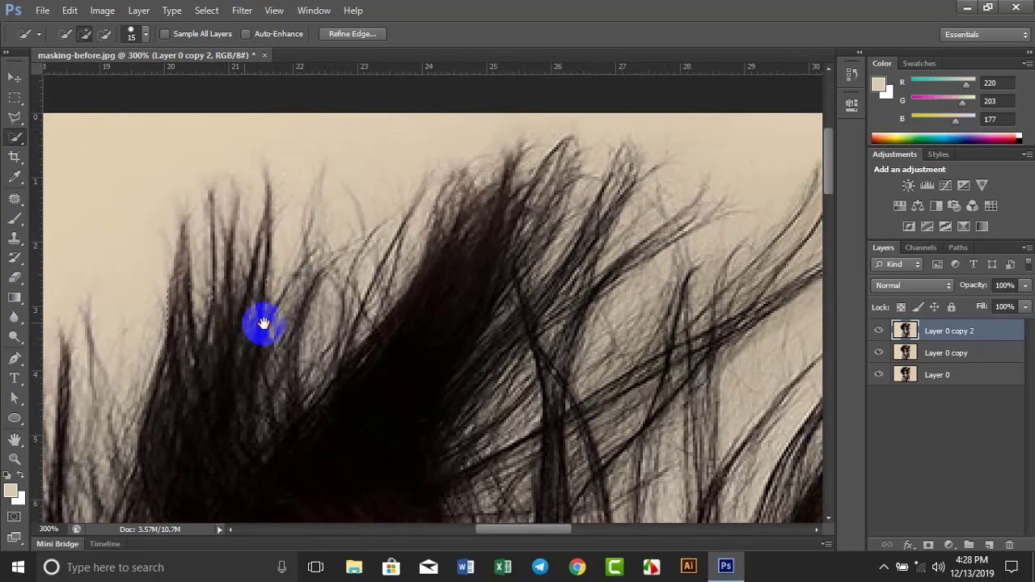
left_click_drag(180, 324, 275, 330)
Step: Raise the brush to 40, add the remaining upper hair strands, and review the whole head
key("bracketright")
key("bracketright")
key("bracketright")
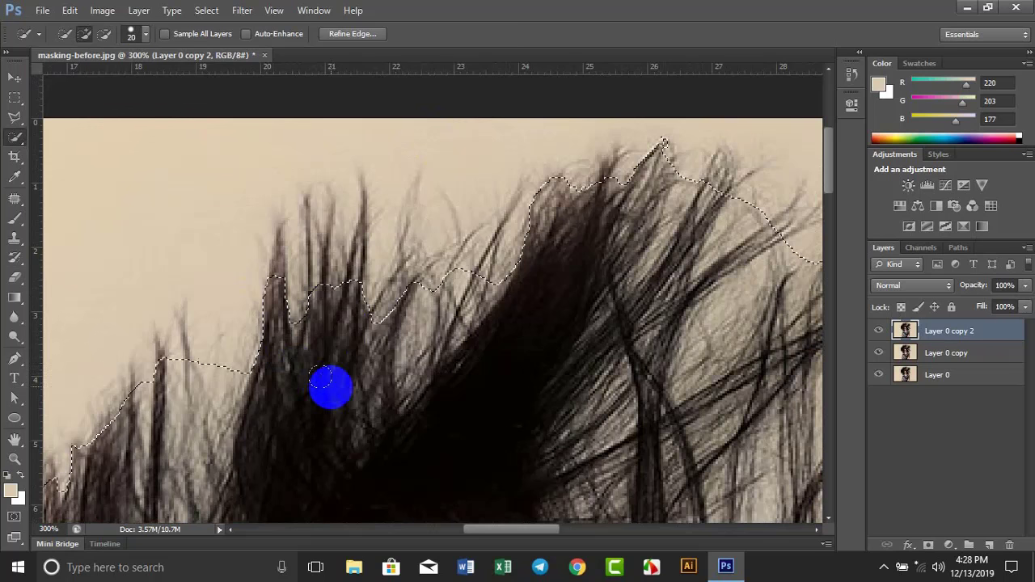
mouse_move(316, 360)
left_mouse_down()
mouse_move(373, 299)
mouse_move(329, 302)
mouse_move(432, 270)
mouse_move(358, 273)
mouse_move(421, 215)
mouse_move(481, 188)
mouse_move(528, 232)
mouse_move(469, 284)
mouse_move(393, 236)
mouse_move(342, 282)
mouse_move(368, 284)
left_mouse_up()
scroll(370, 284, "down", 2)
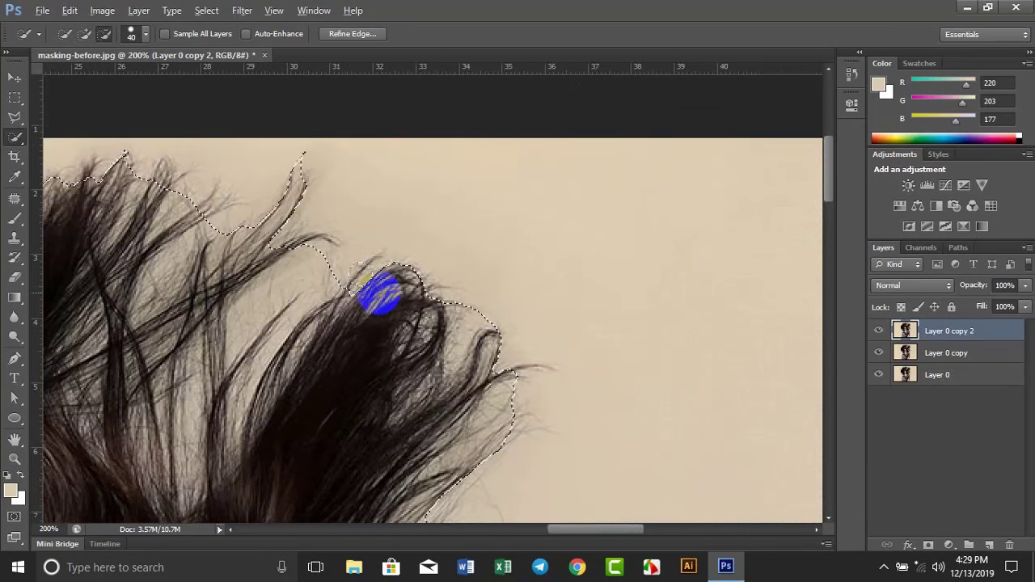
scroll(381, 291, "down", 2)
mouse_move(290, 365)
left_mouse_down()
mouse_move(425, 203)
mouse_move(455, 259)
mouse_move(398, 290)
left_mouse_up()
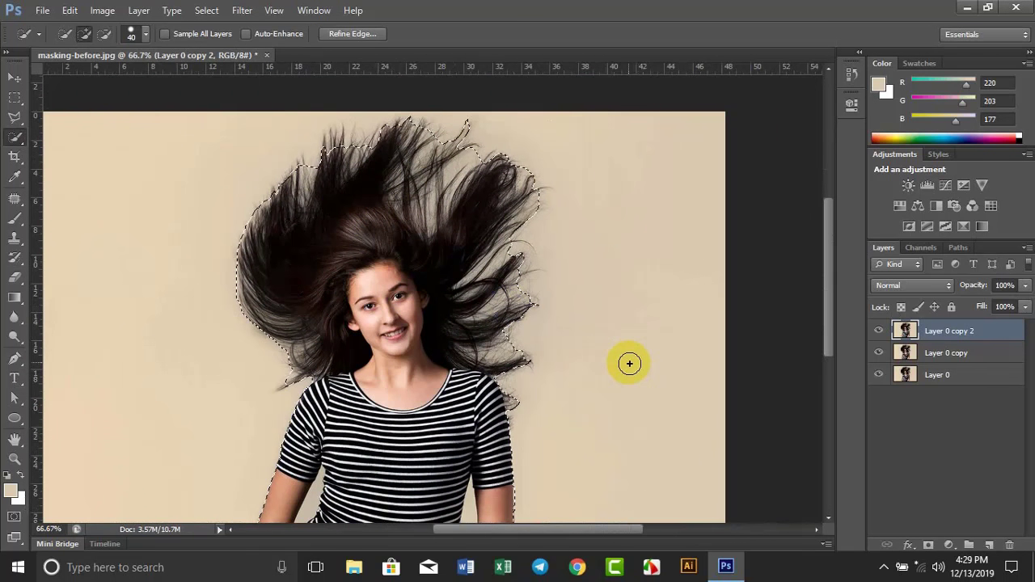
left_click(326, 105)
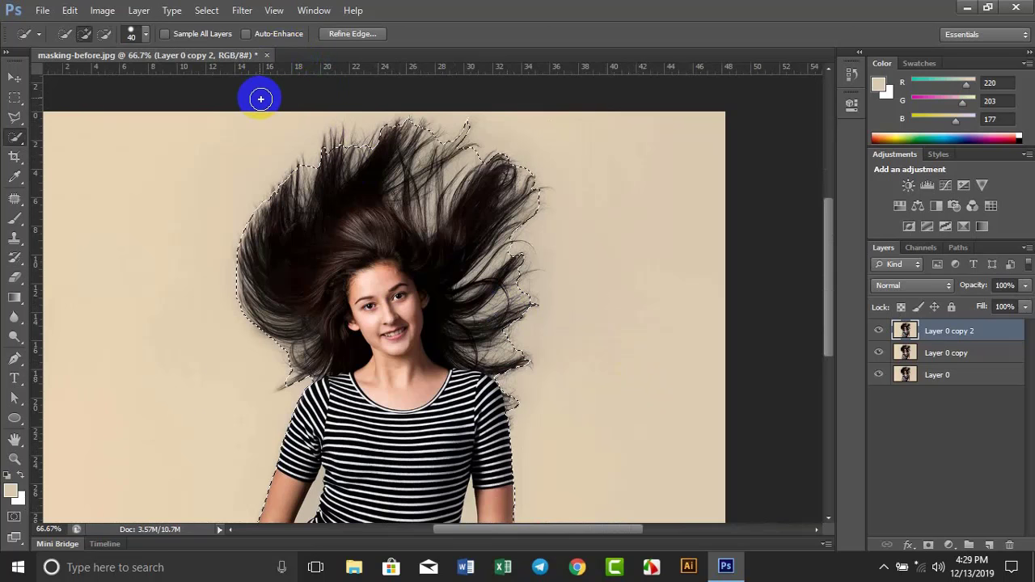
Step: Open Refine Edge for the hair selection and set View Mode to On White
left_click(354, 35)
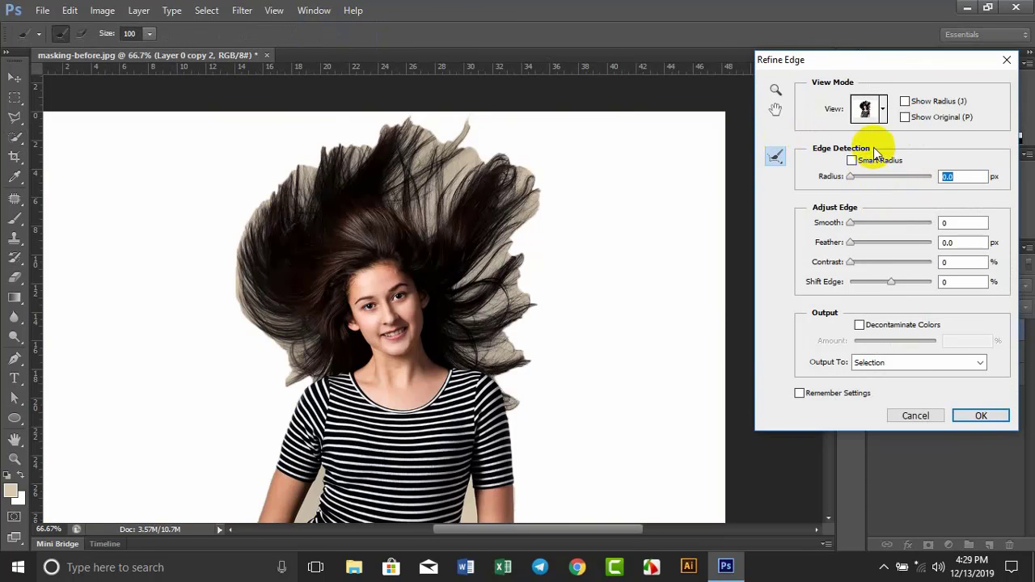
left_click(880, 113)
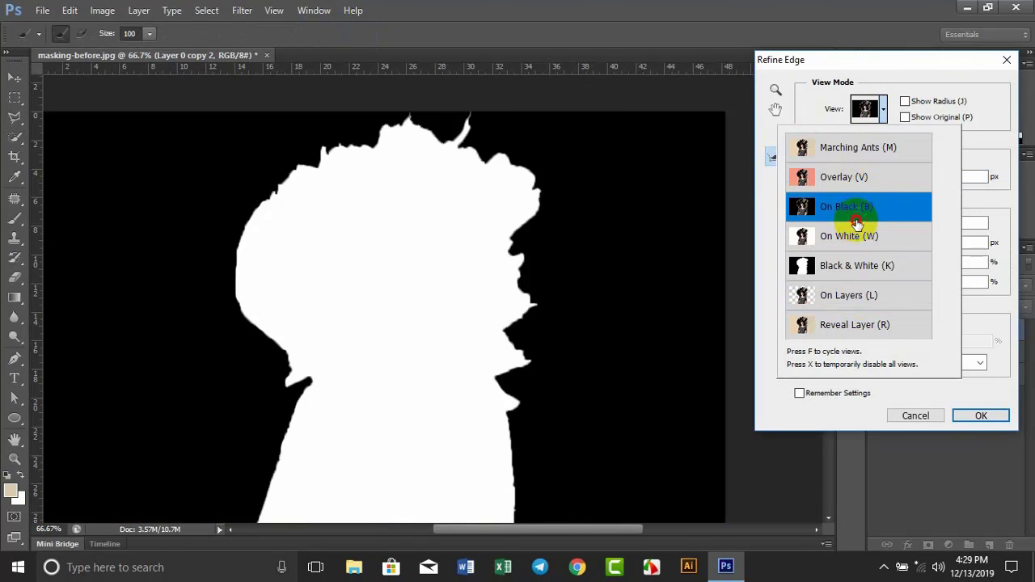
left_click(856, 220)
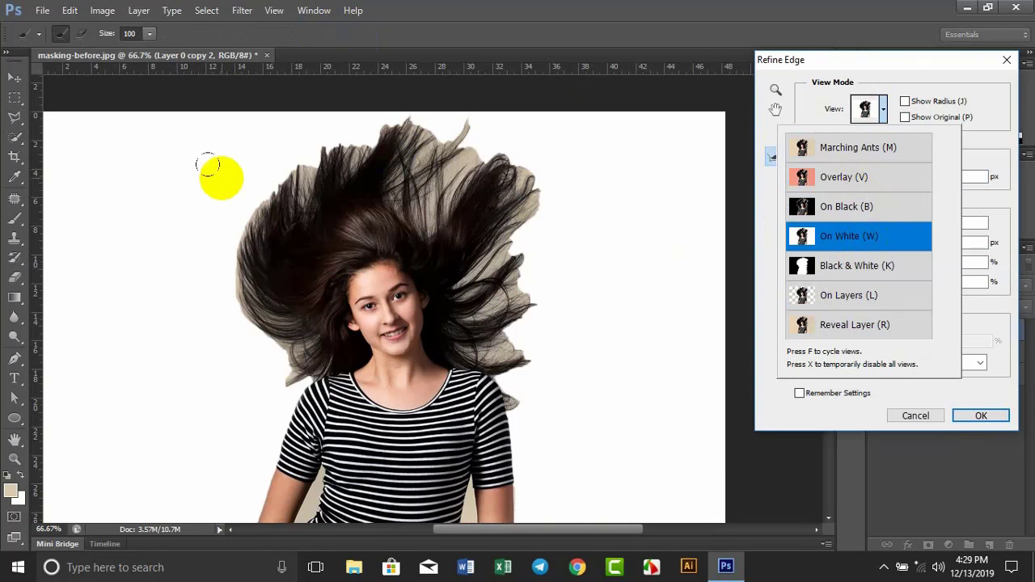
Step: Preview the cutout on white and paint the Refine Radius over the upper hair
left_click(616, 194)
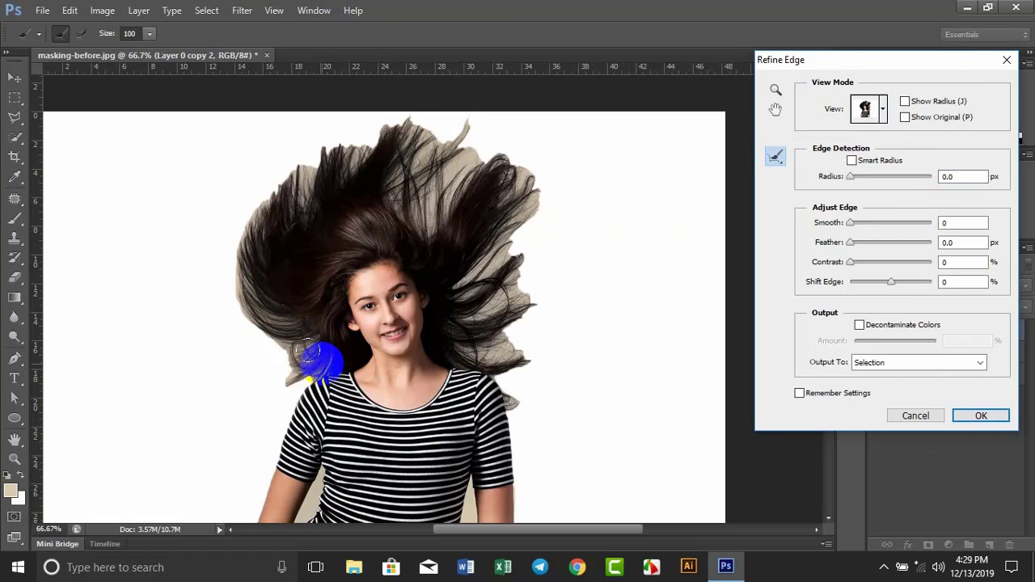
scroll(315, 363, "up", 2)
scroll(315, 363, "down", 1)
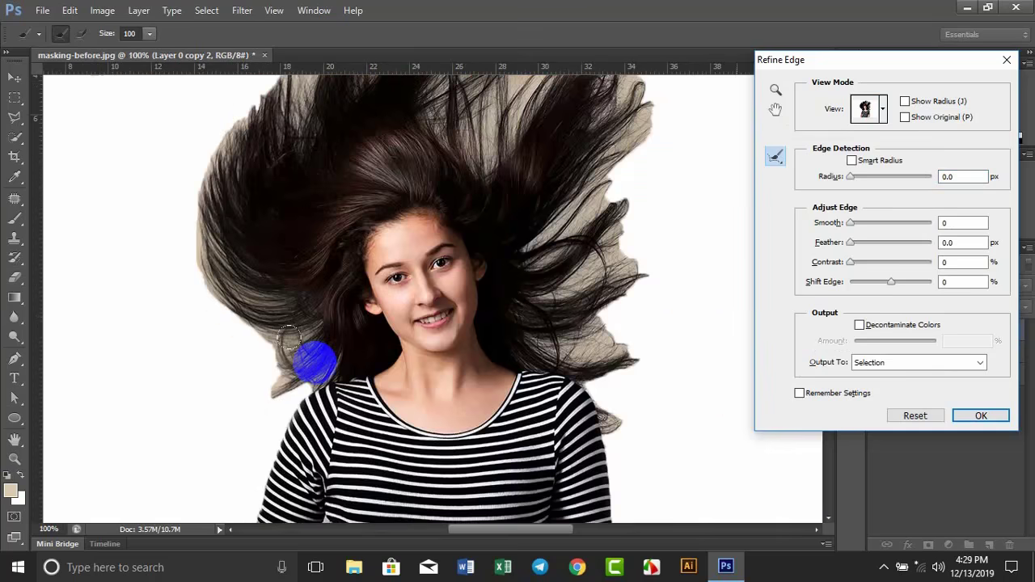
scroll(398, 317, "up", 2)
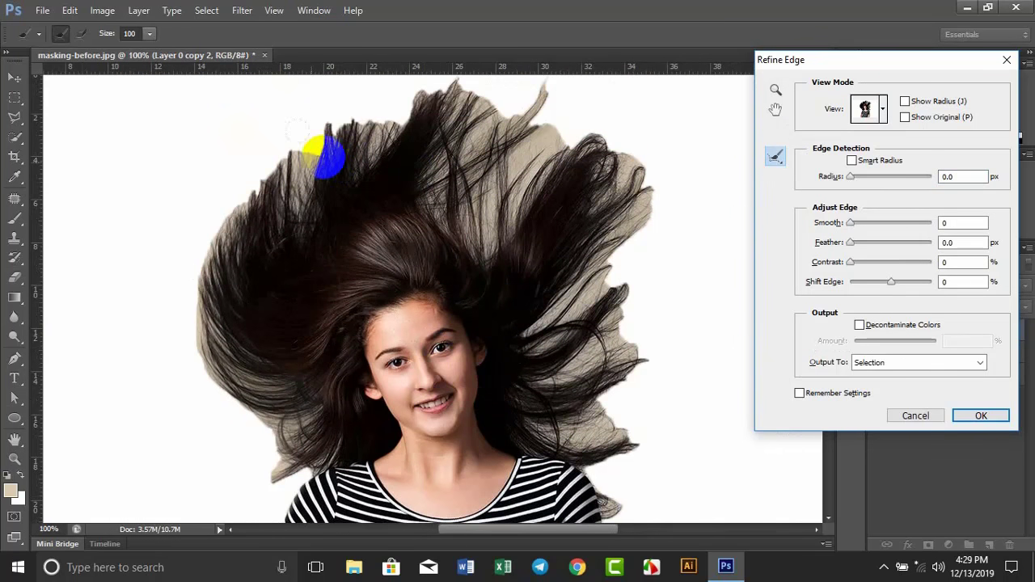
mouse_move(518, 214)
left_mouse_down()
mouse_move(385, 147)
mouse_move(459, 220)
left_mouse_up()
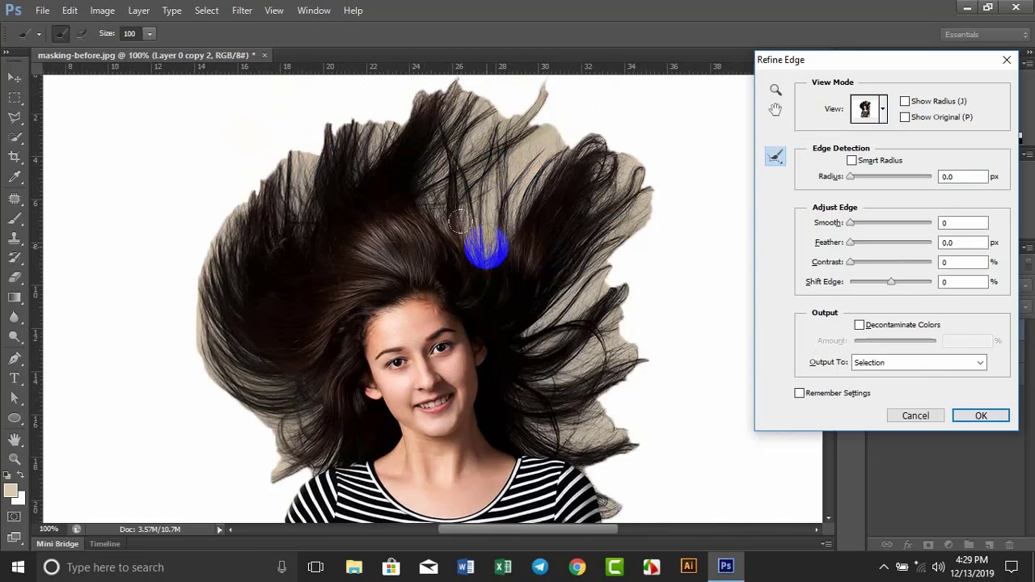
scroll(458, 220, "down", 2)
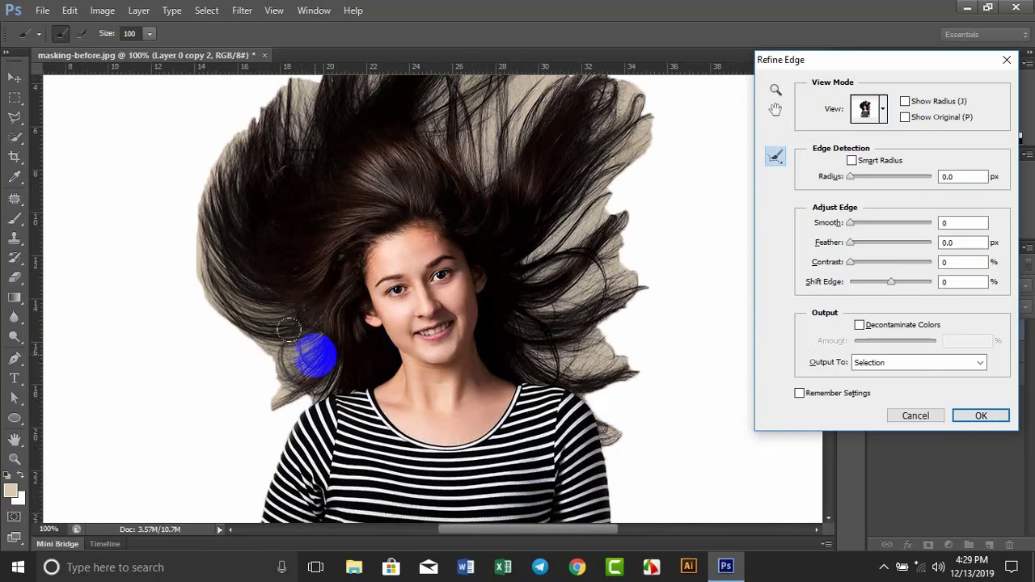
Step: Paint the Refine Radius along the left, right, forehead and crown hair edges, then pan the view
mouse_move(289, 330)
left_mouse_down()
mouse_move(267, 322)
mouse_move(296, 347)
mouse_move(289, 439)
mouse_move(277, 397)
mouse_move(226, 328)
mouse_move(232, 243)
mouse_move(273, 173)
mouse_move(404, 100)
mouse_move(495, 96)
mouse_move(462, 184)
left_mouse_up()
mouse_move(569, 137)
left_mouse_down()
mouse_move(613, 145)
mouse_move(607, 282)
mouse_move(531, 335)
mouse_move(624, 352)
mouse_move(577, 415)
mouse_move(612, 492)
mouse_move(625, 498)
left_mouse_up()
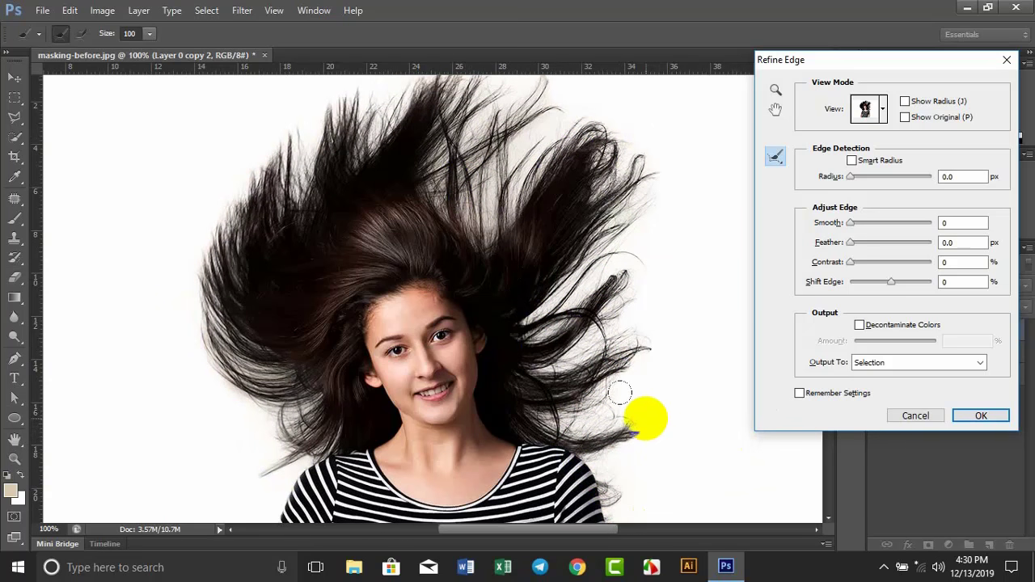
mouse_move(620, 385)
left_mouse_down()
mouse_move(613, 357)
mouse_move(614, 369)
mouse_move(397, 300)
mouse_move(366, 315)
mouse_move(261, 137)
left_mouse_up()
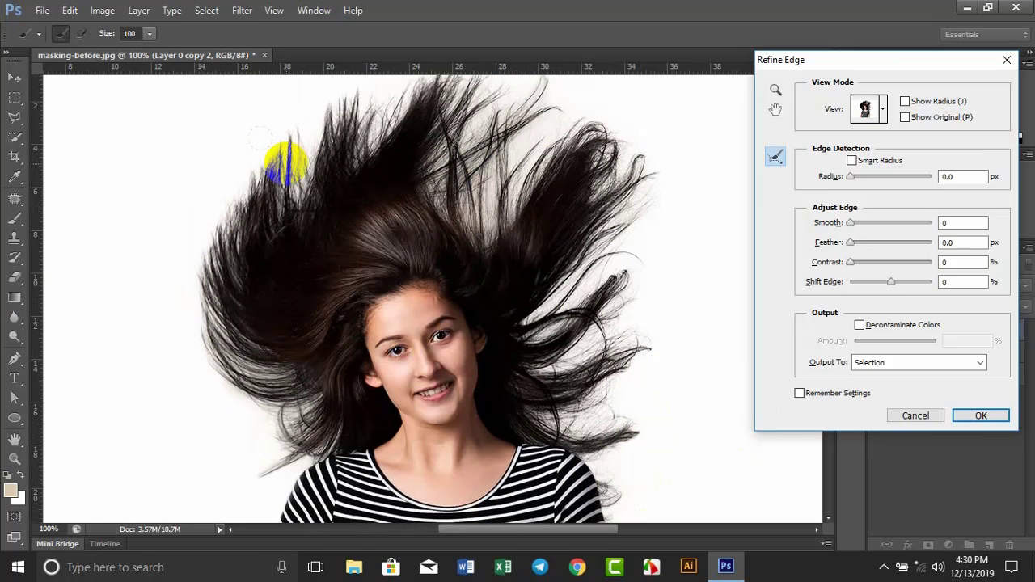
mouse_move(286, 161)
left_mouse_down()
mouse_move(358, 238)
mouse_move(403, 249)
left_mouse_up()
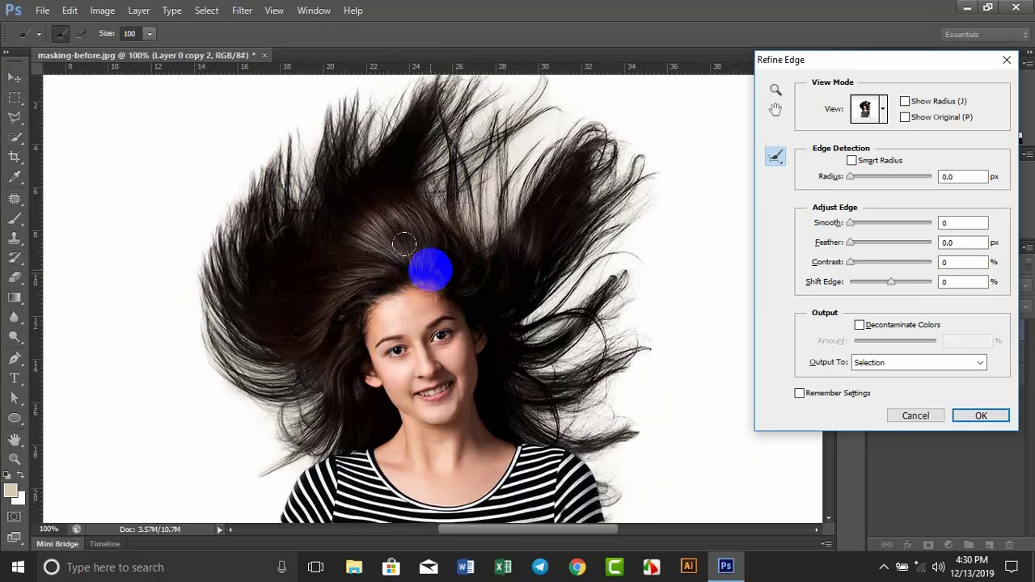
mouse_move(612, 219)
left_mouse_down()
mouse_move(520, 277)
mouse_move(520, 266)
left_mouse_up()
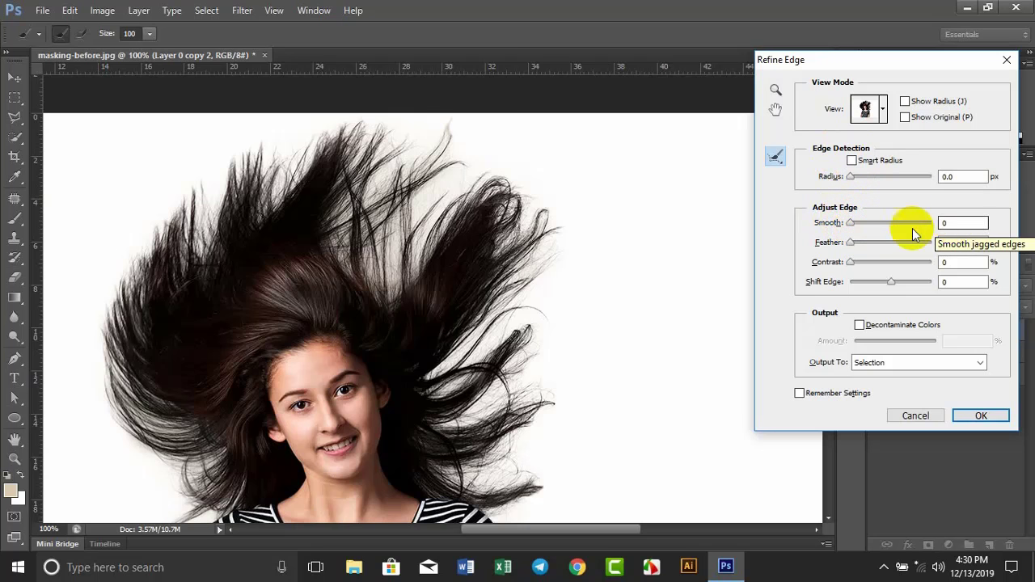
Step: Leave Smooth at 0 and set Feather to 0.5 px
left_click(851, 223)
left_click_drag(851, 223, 881, 223)
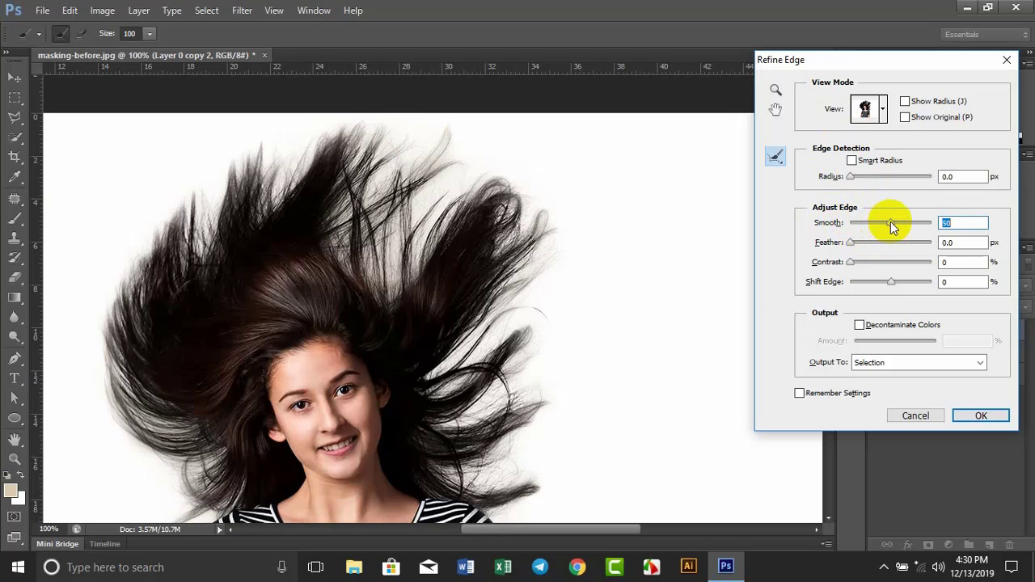
left_click_drag(890, 222, 849, 229)
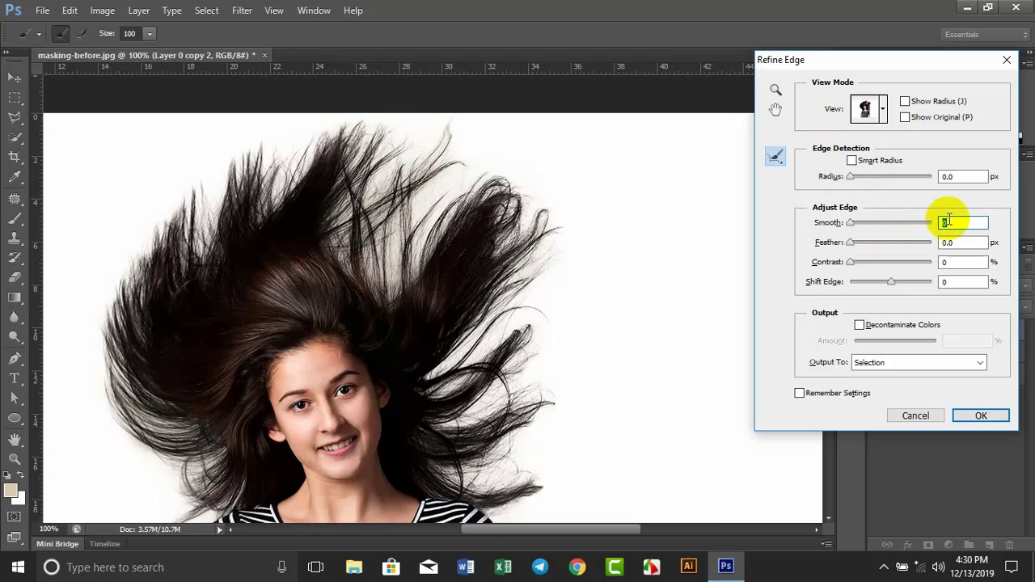
left_click(944, 223)
left_click(851, 243)
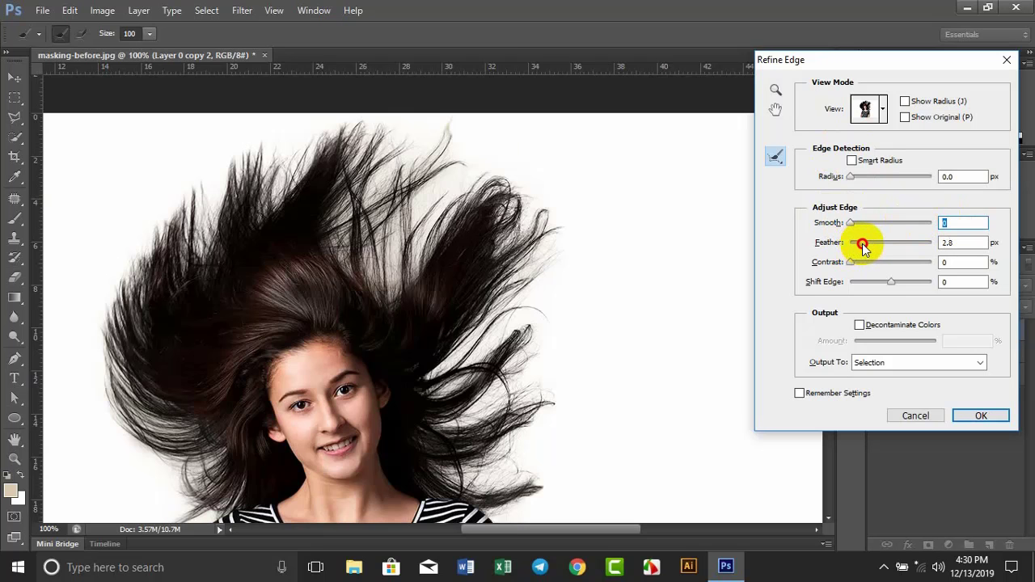
double_click(948, 243)
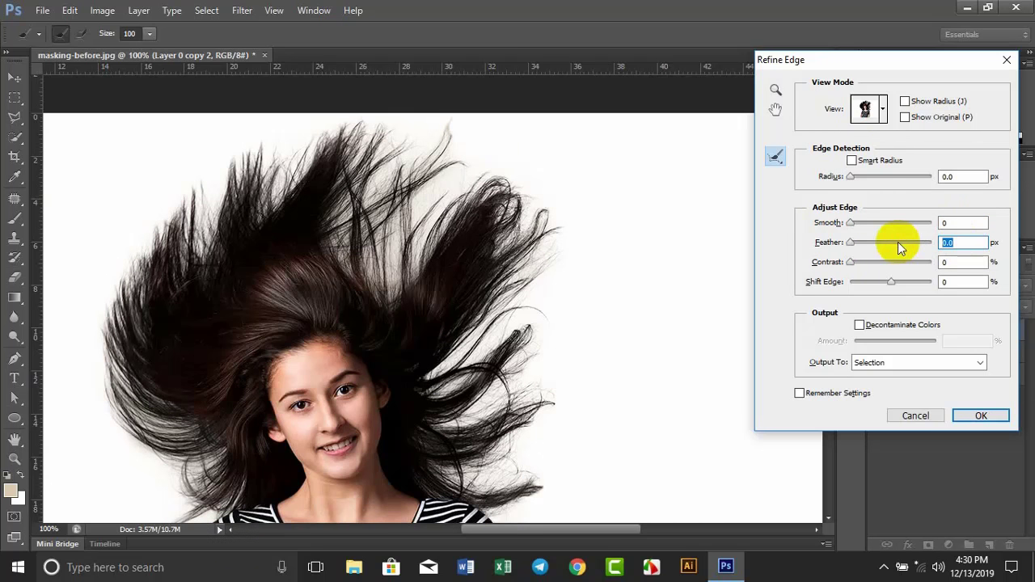
type("0.5")
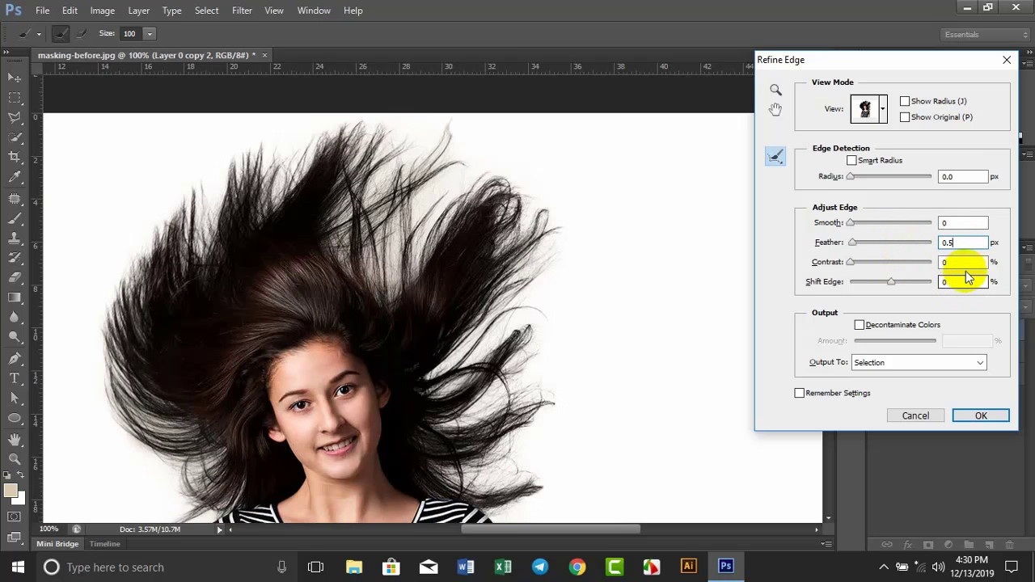
Step: Set Contrast to 5% and Shift Edge to -5%
double_click(947, 262)
mouse_move(852, 262)
left_mouse_down()
mouse_move(873, 269)
mouse_move(857, 262)
left_mouse_up()
left_click(872, 265)
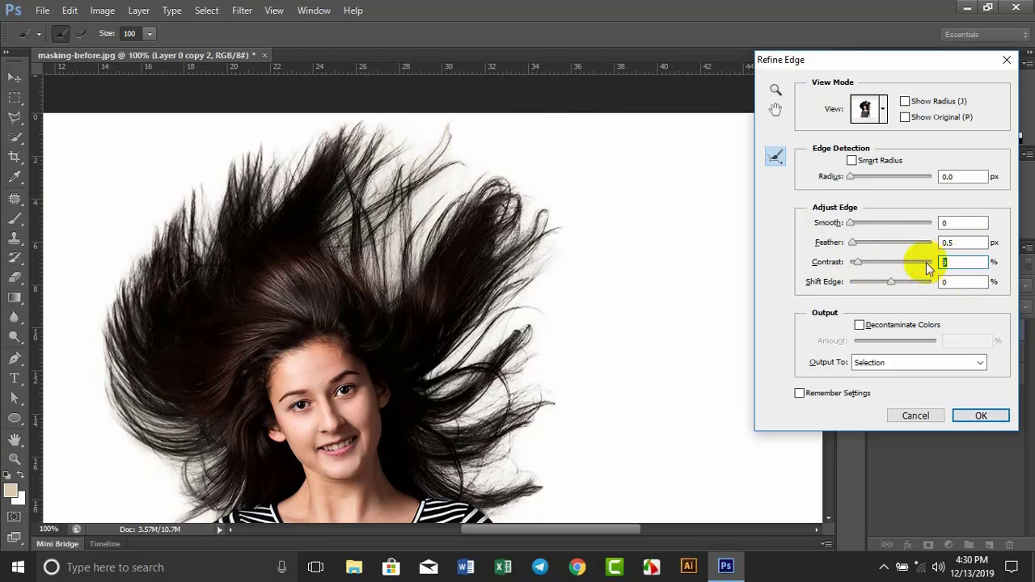
type("5")
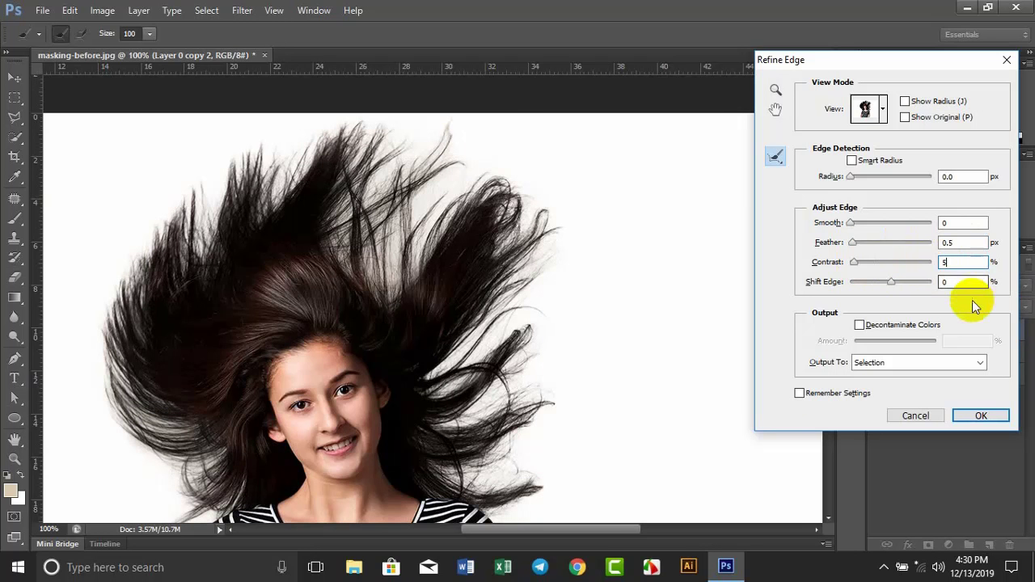
left_click(960, 283)
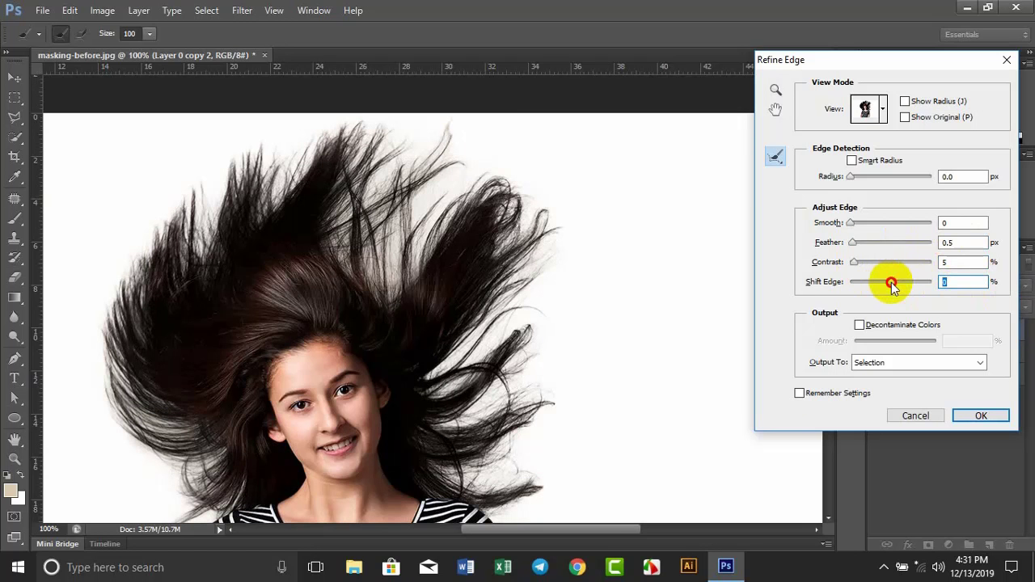
mouse_move(891, 283)
left_mouse_down()
mouse_move(882, 283)
mouse_move(891, 283)
left_mouse_up()
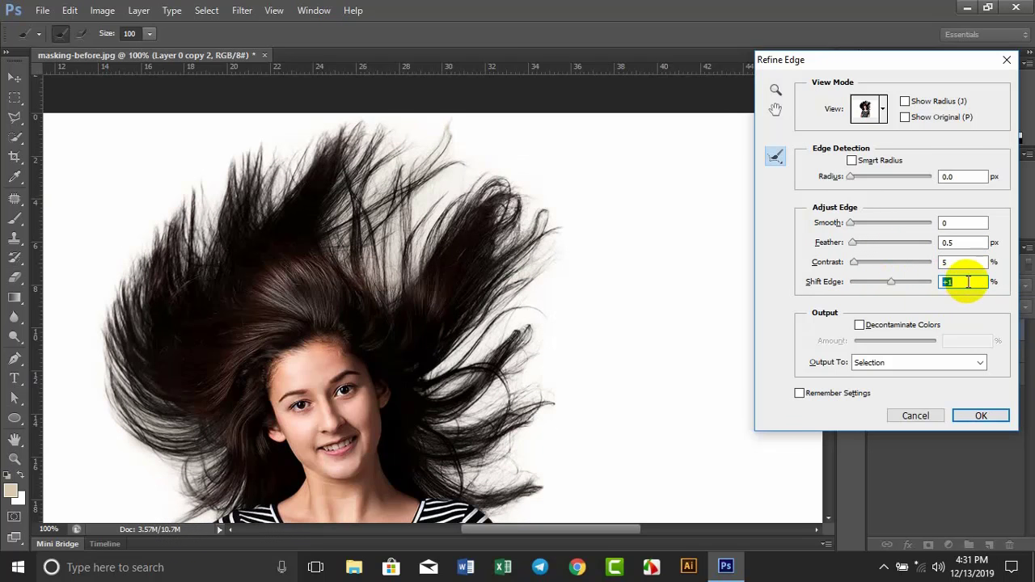
type("-")
type("5")
left_click(956, 262)
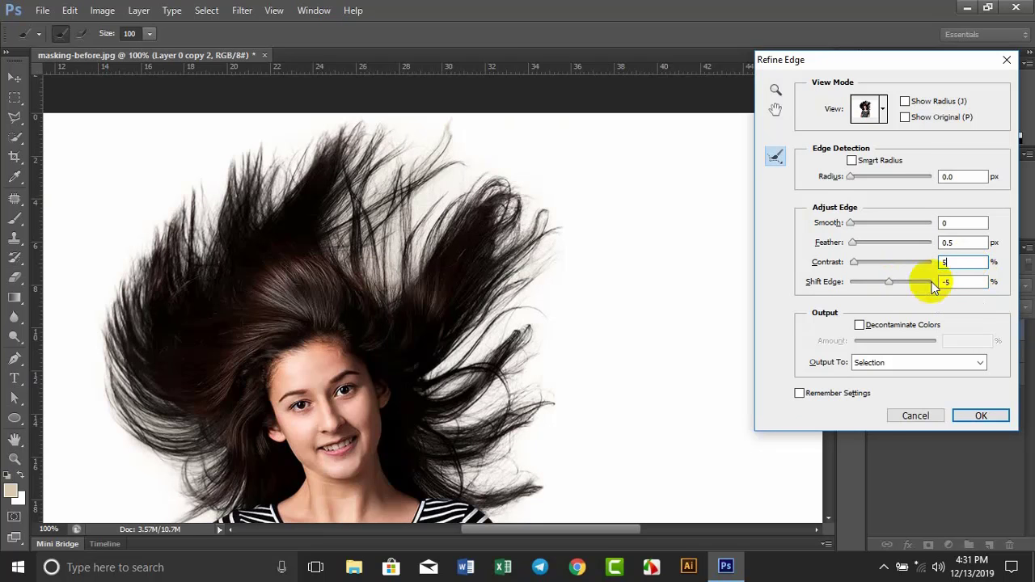
Step: Enable Decontaminate Colors at 50% and output to a New Layer with Layer Mask
left_click(860, 326)
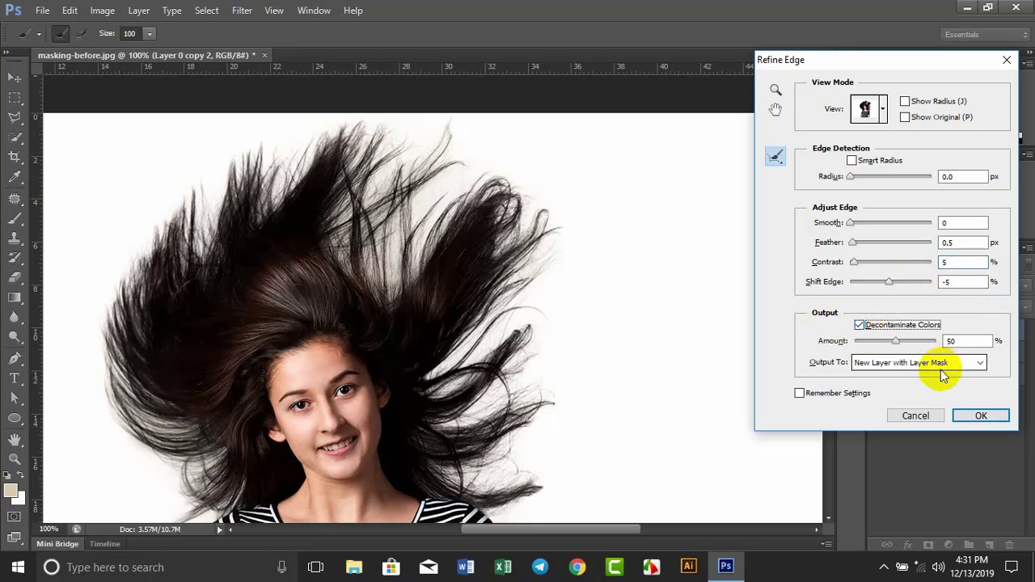
left_click(896, 363)
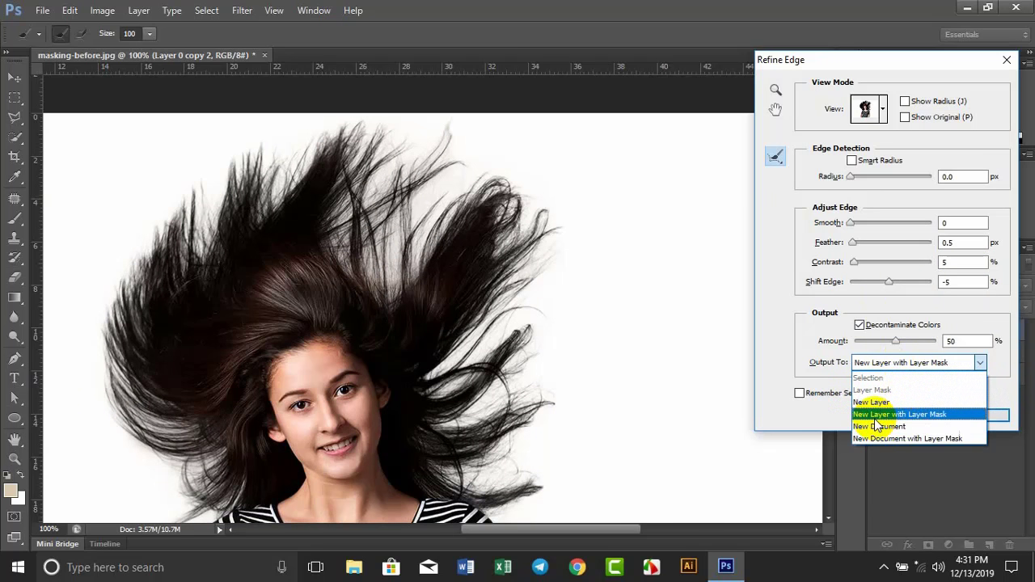
left_click(925, 415)
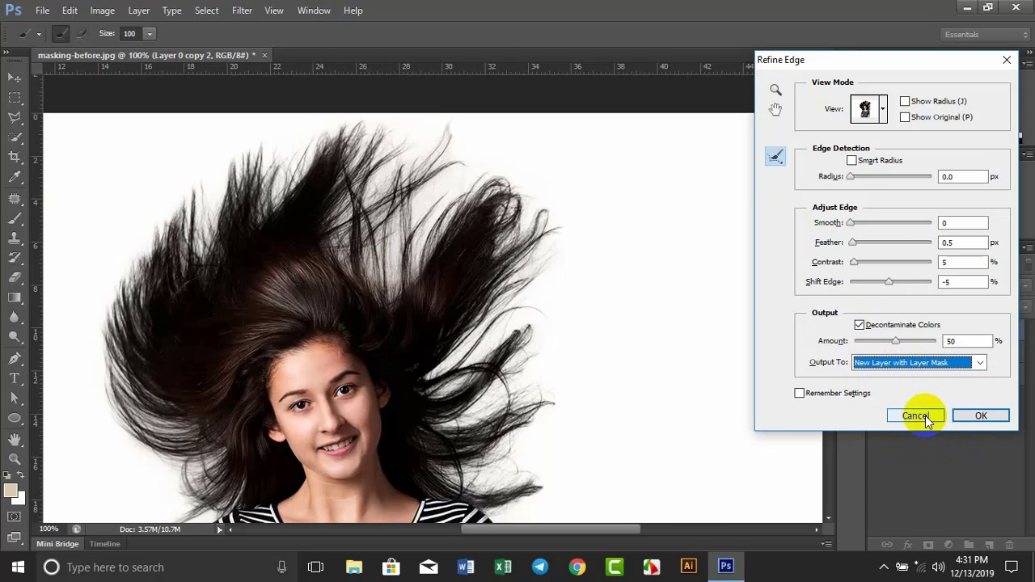
left_click(985, 417)
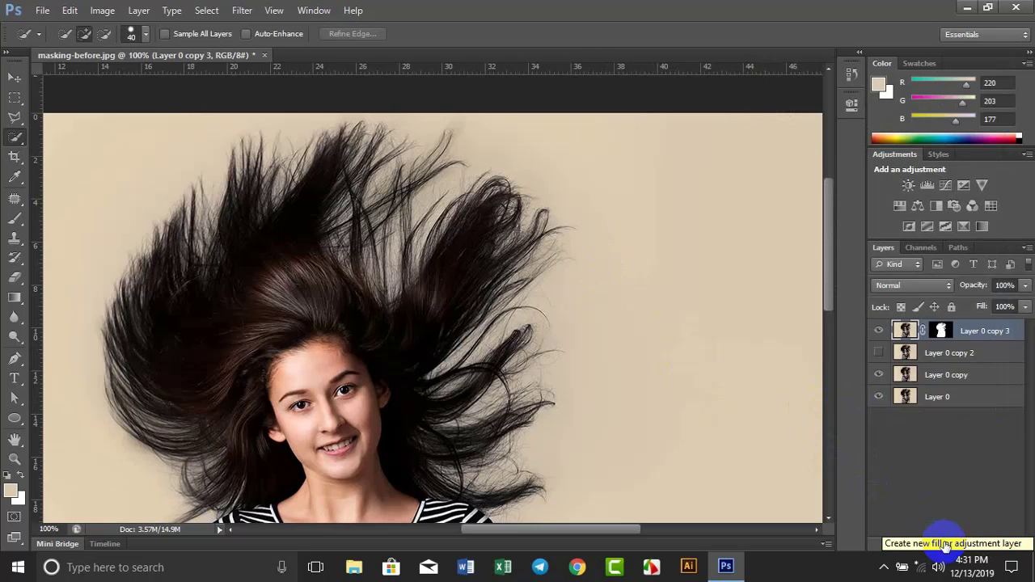
Step: Add a light beige Solid Color fill layer, Color Fill 1, and select it
left_click(945, 547)
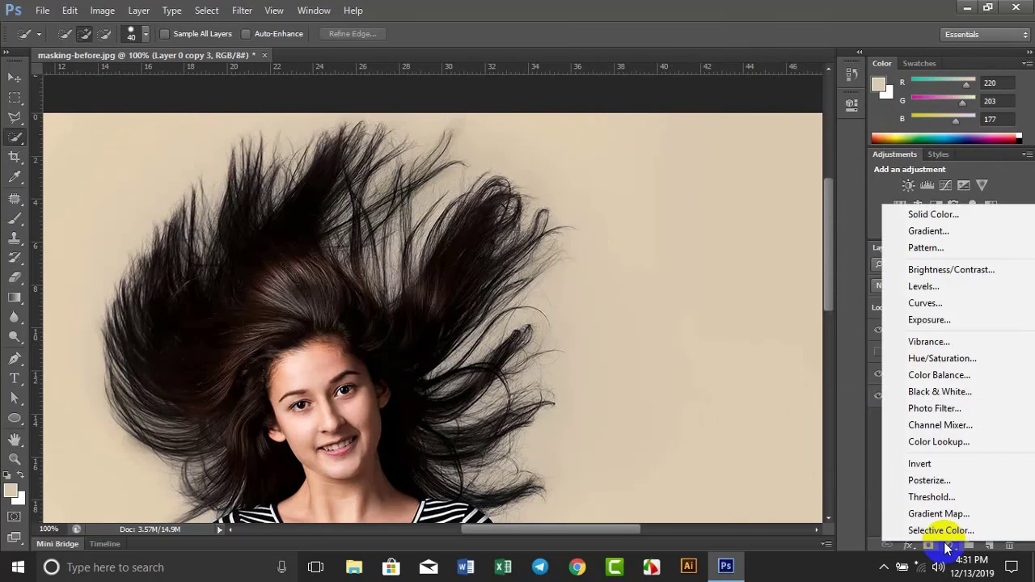
left_click(921, 218)
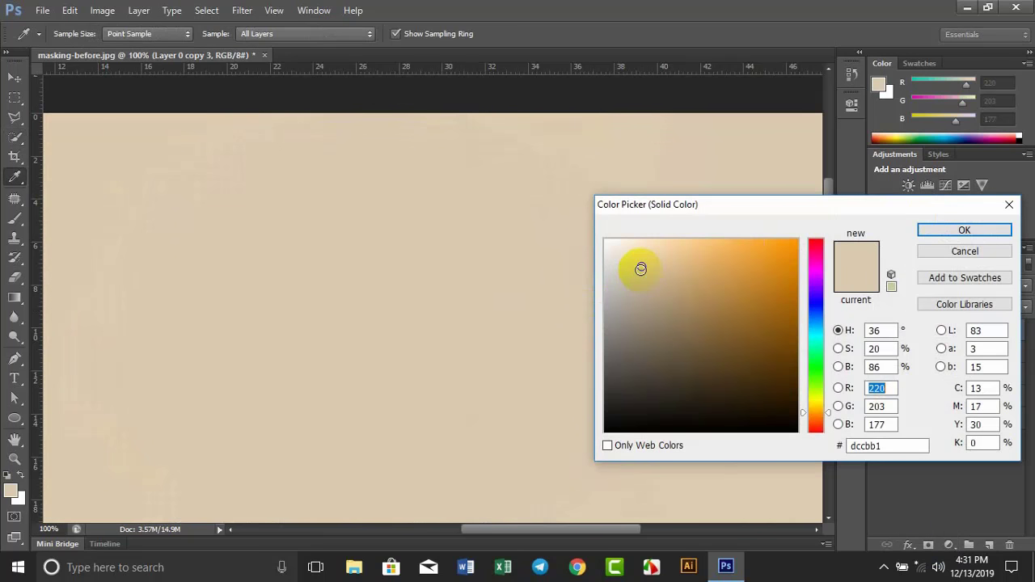
mouse_move(641, 268)
left_mouse_down()
mouse_move(629, 286)
mouse_move(624, 261)
left_mouse_up()
left_click(949, 233)
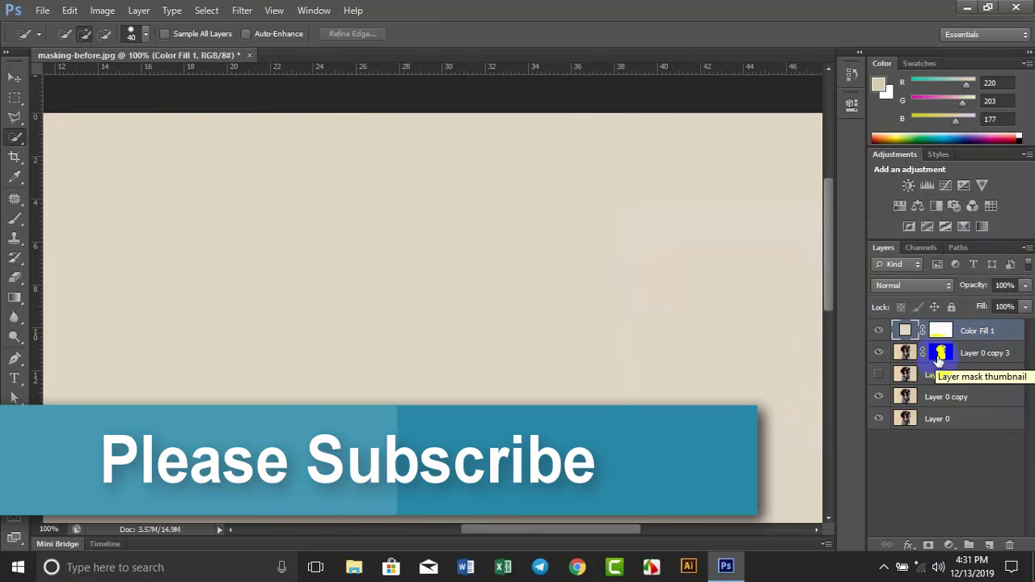
left_click(987, 332)
Step: Move Color Fill 1 beneath Layer 0 copy 3 and zoom out to see the whole image
left_click_drag(987, 331, 987, 357)
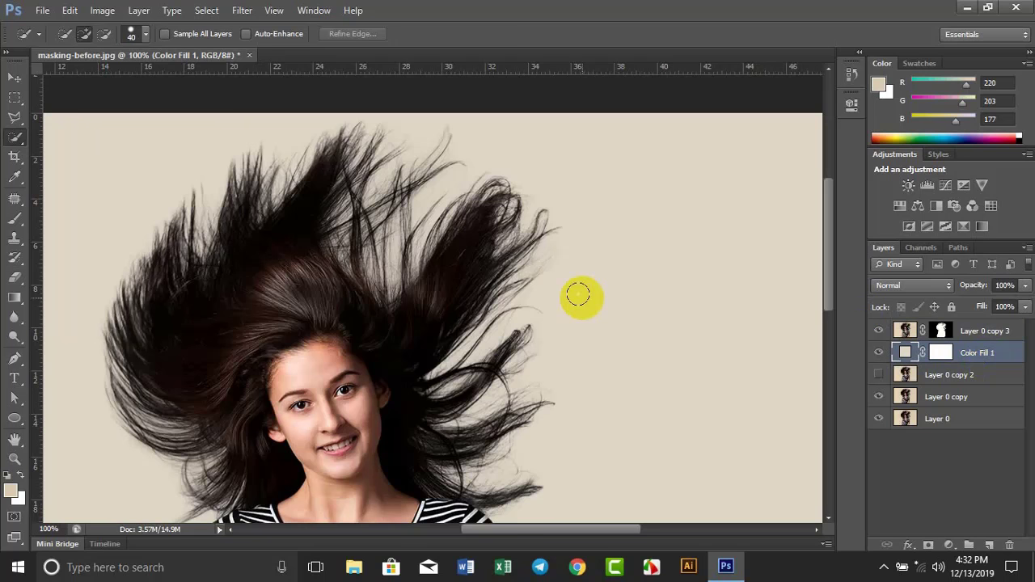
scroll(578, 295, "down", 6)
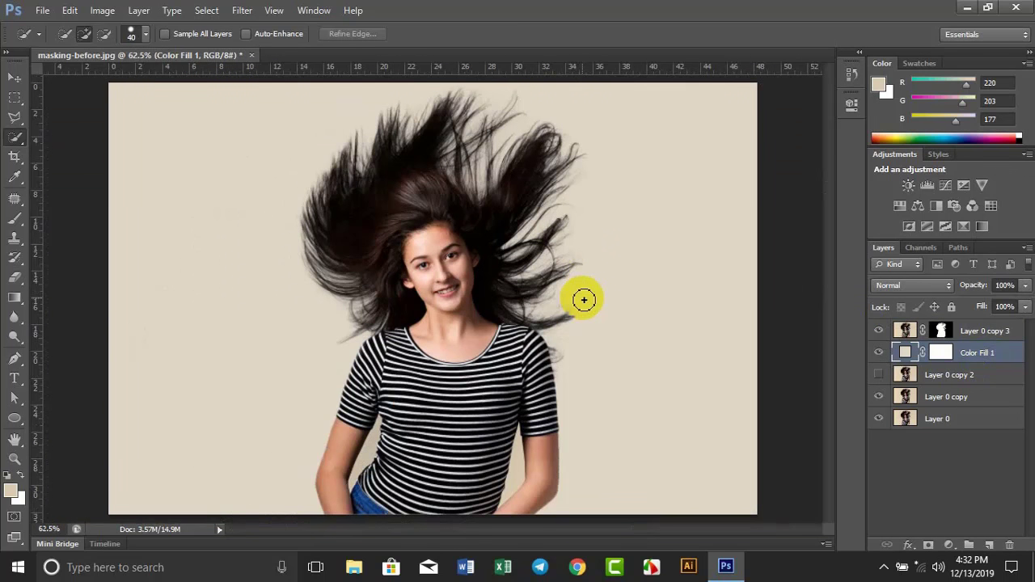